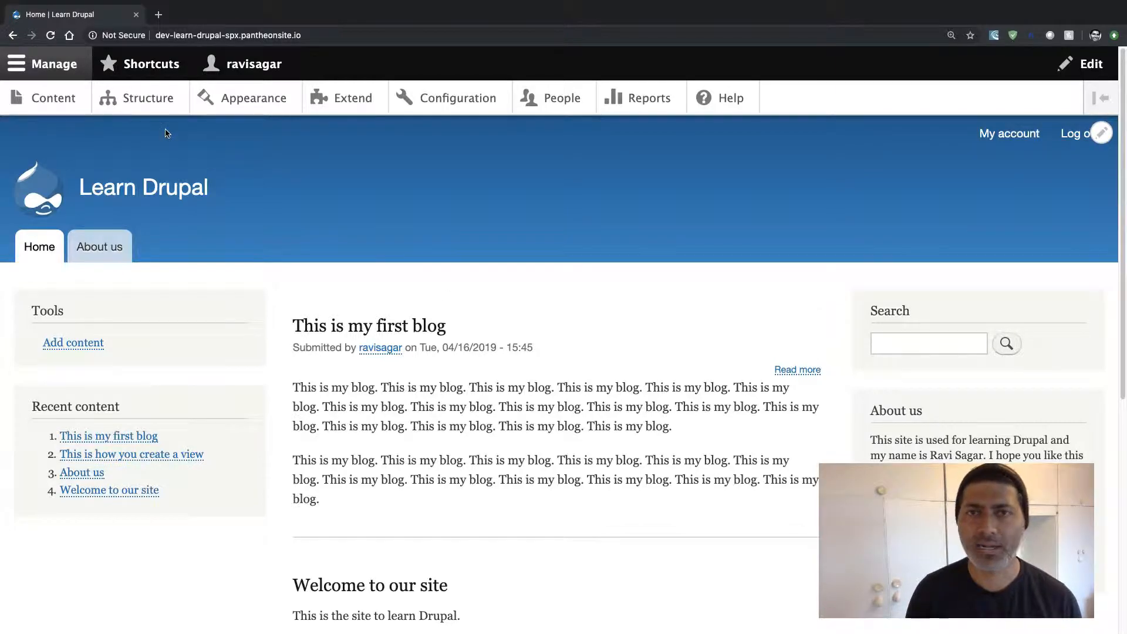
Open the field management page of the Blog content type.
click(144, 100)
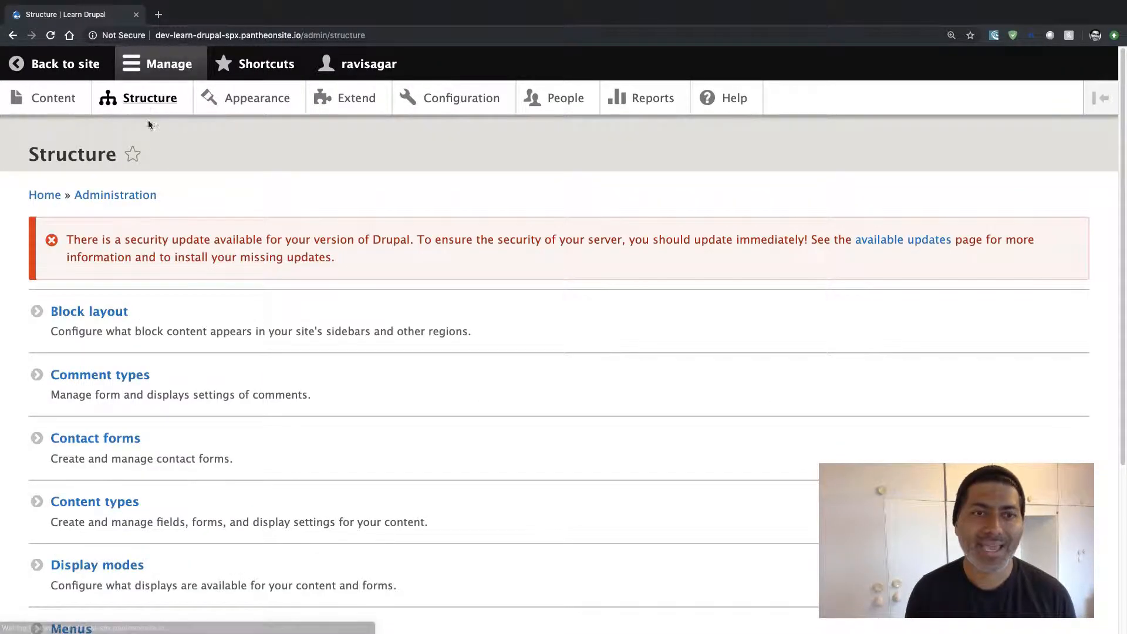
scroll(183, 212, down, 2)
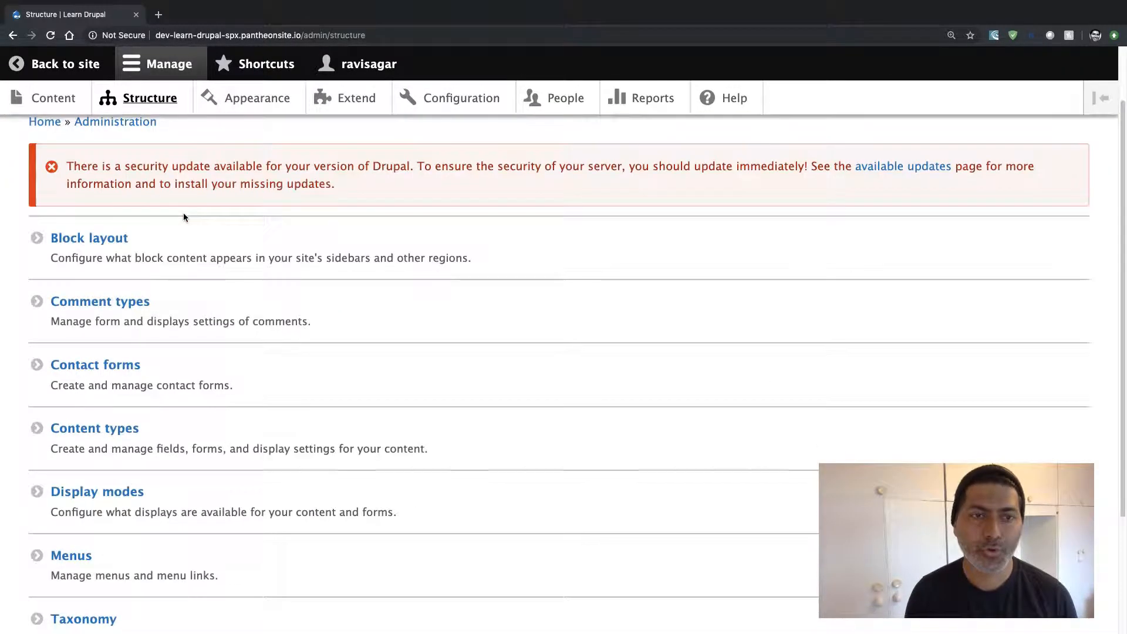
click(114, 430)
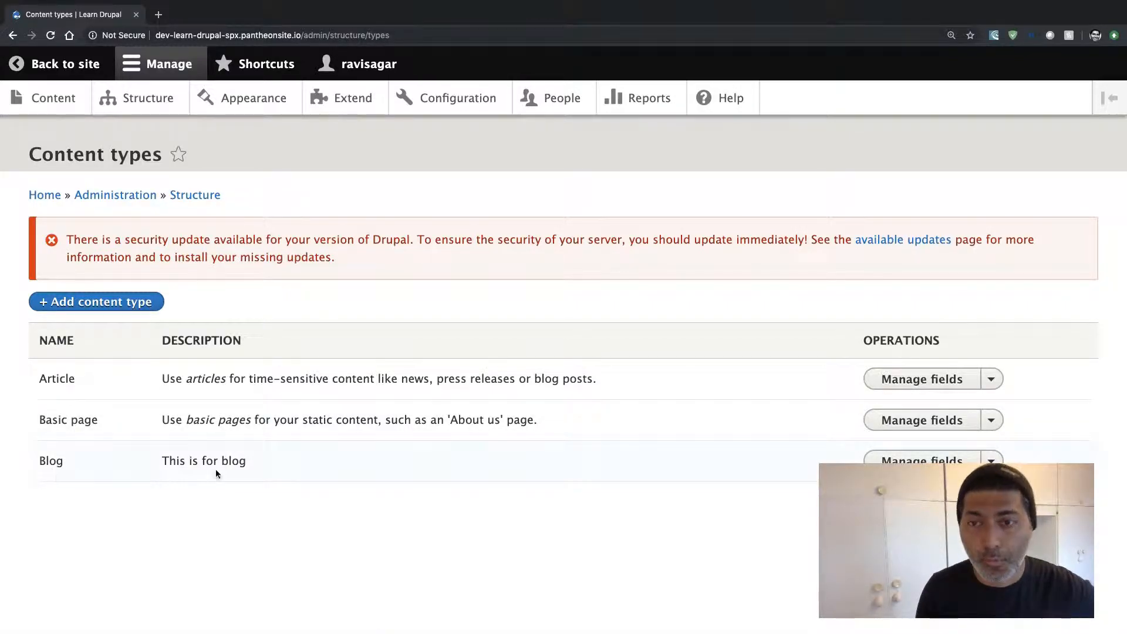
click(991, 462)
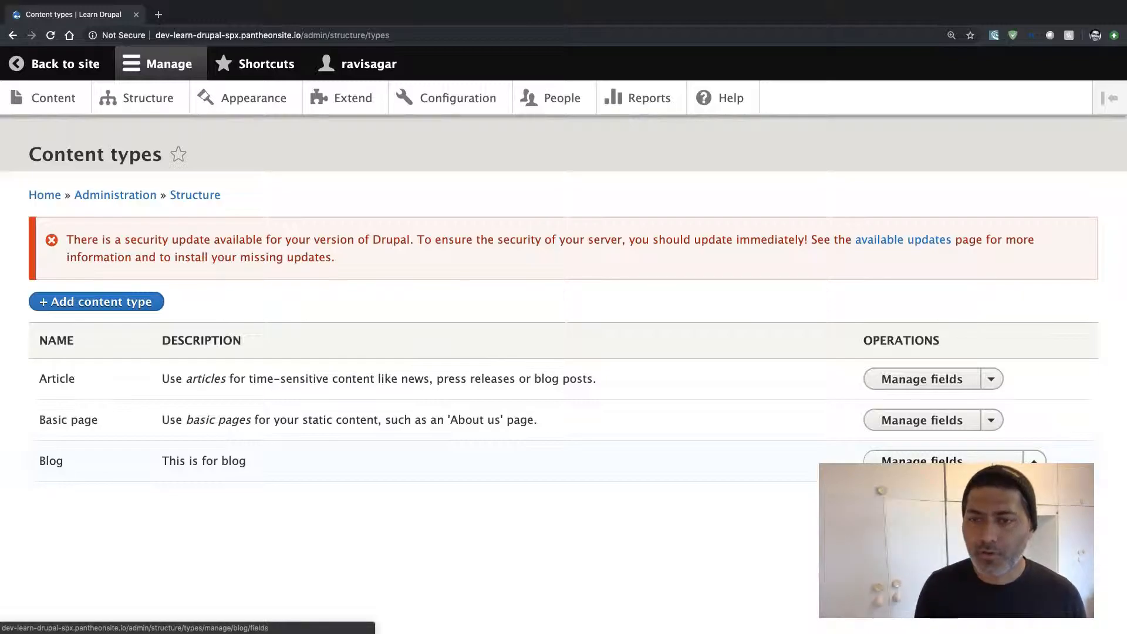
click(923, 467)
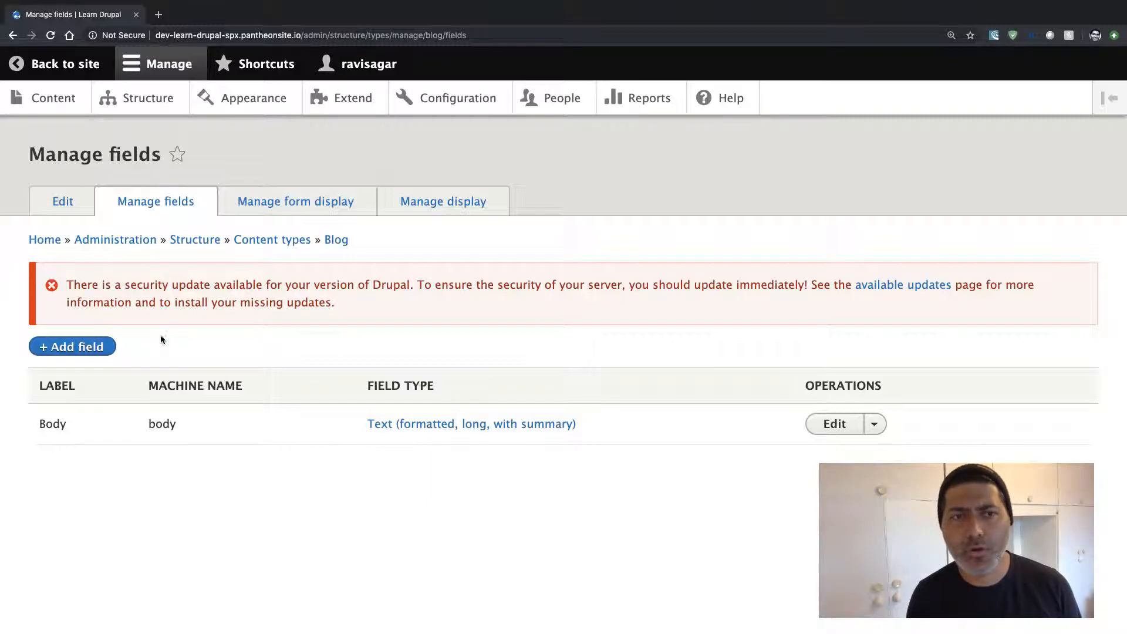
Add the existing field Image: field_image to the Blog content type with the label Image.
click(91, 347)
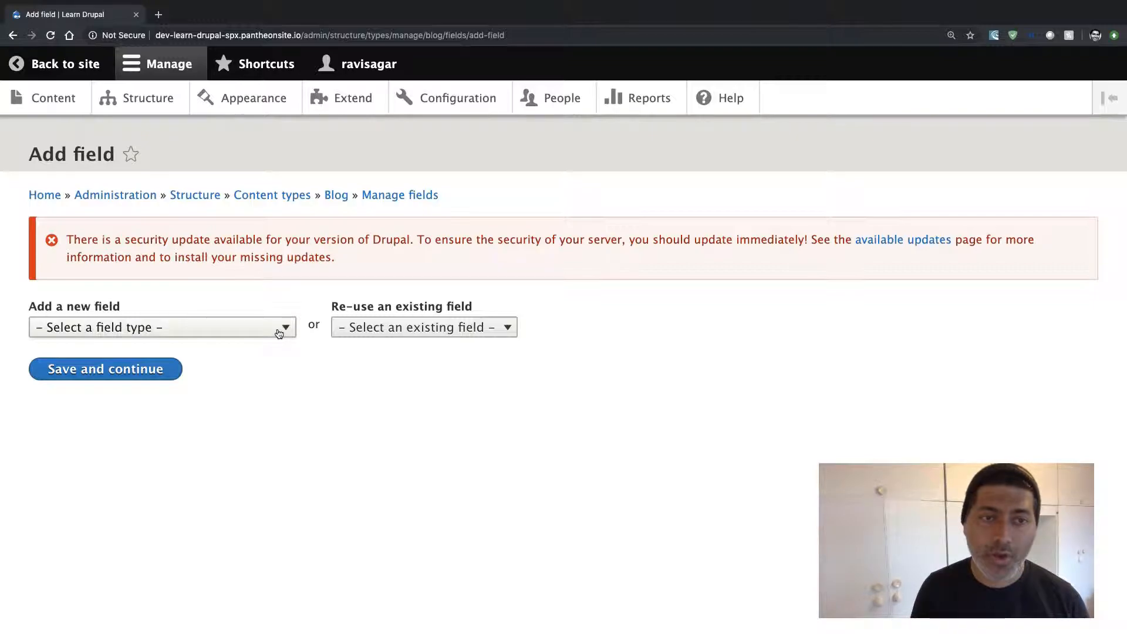
click(451, 332)
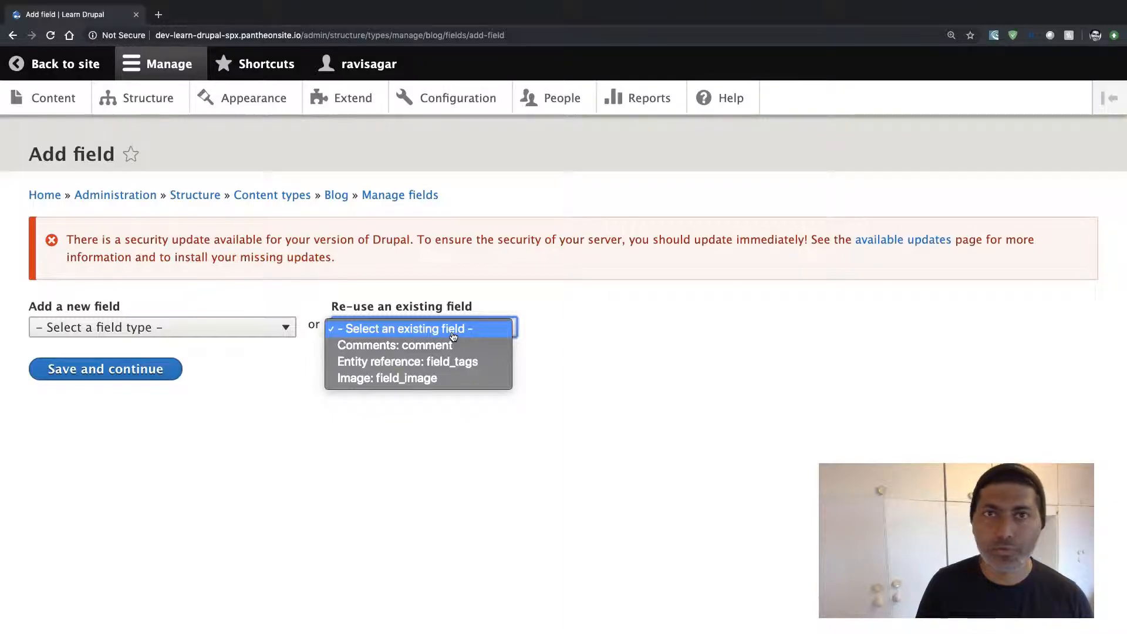
click(376, 378)
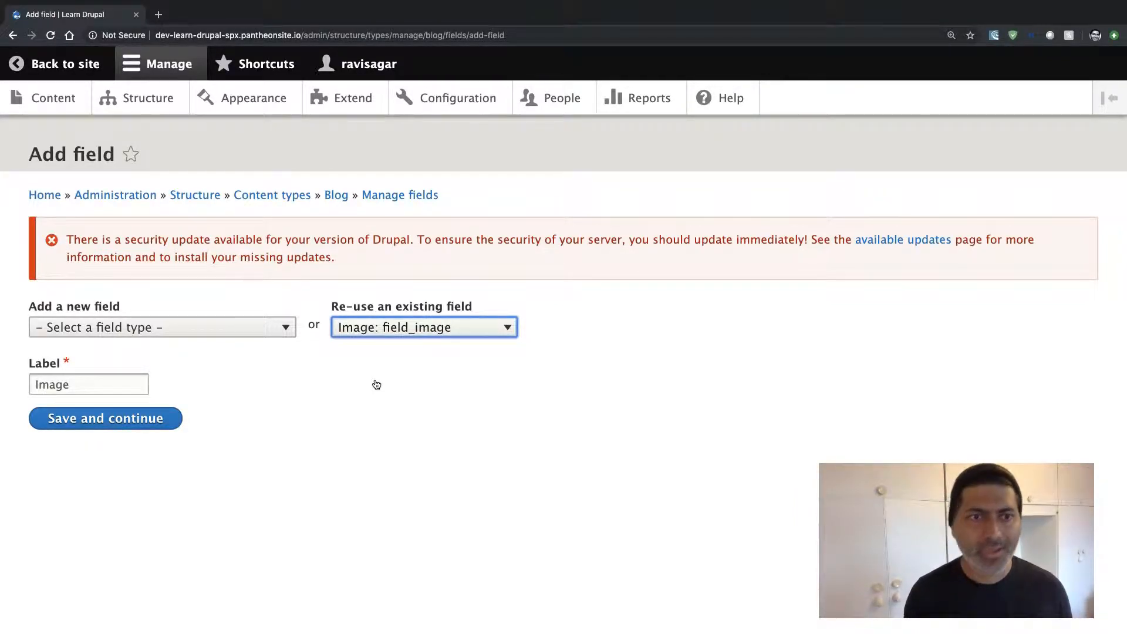
click(98, 422)
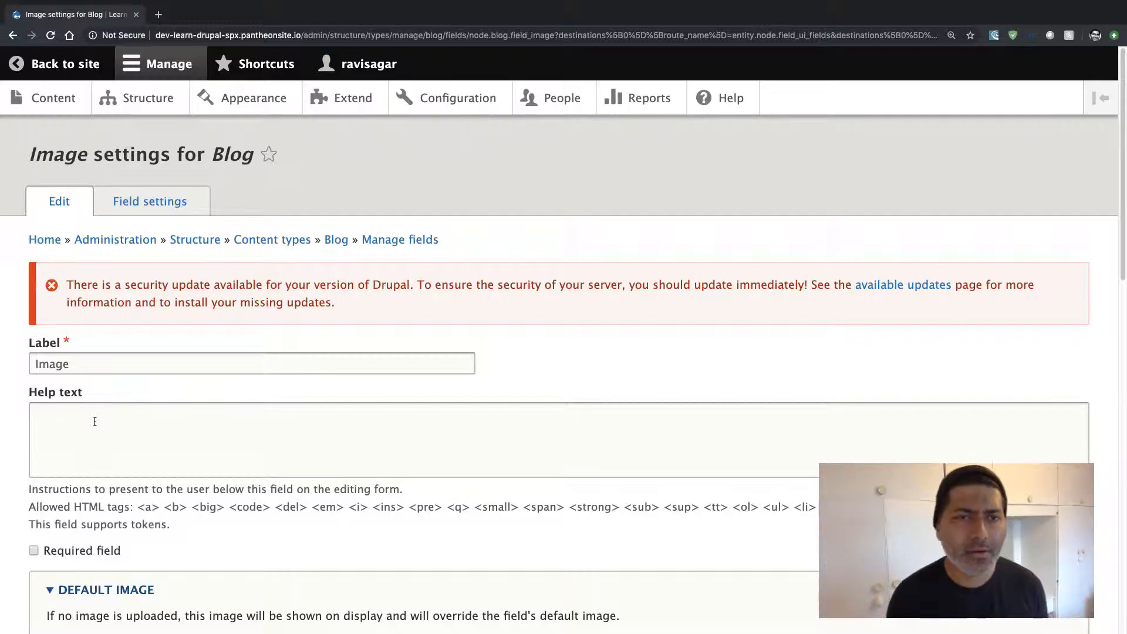
Examine the Image field's settings for Blog, including required status, default image, allowed file extensions, file directory and image resolution limits.
scroll(95, 421, down, 3)
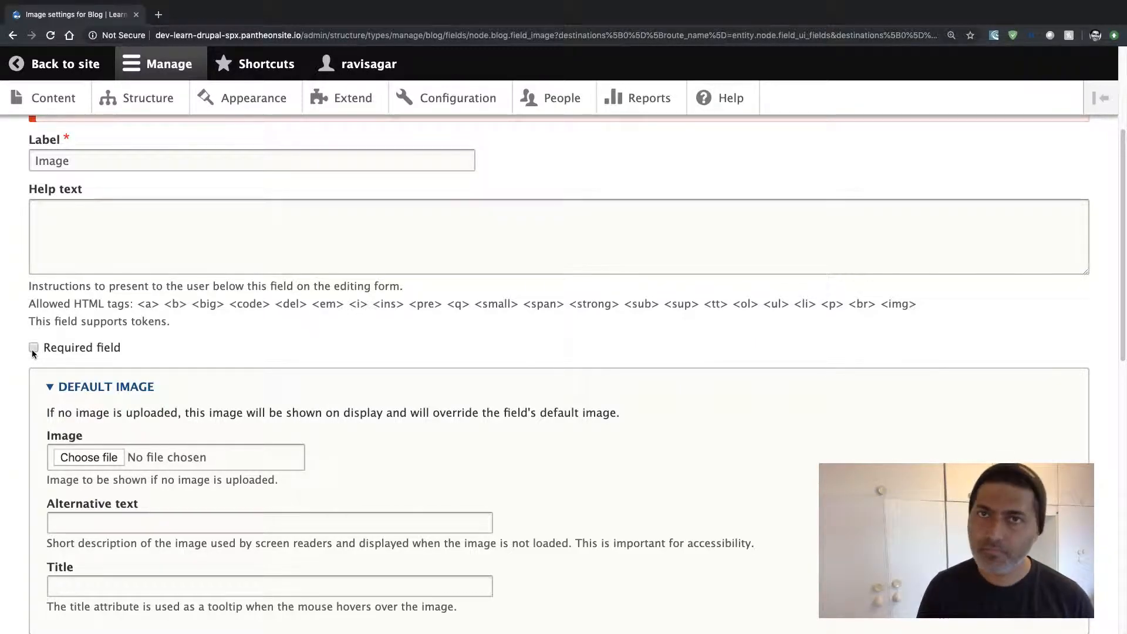
scroll(33, 351, down, 3)
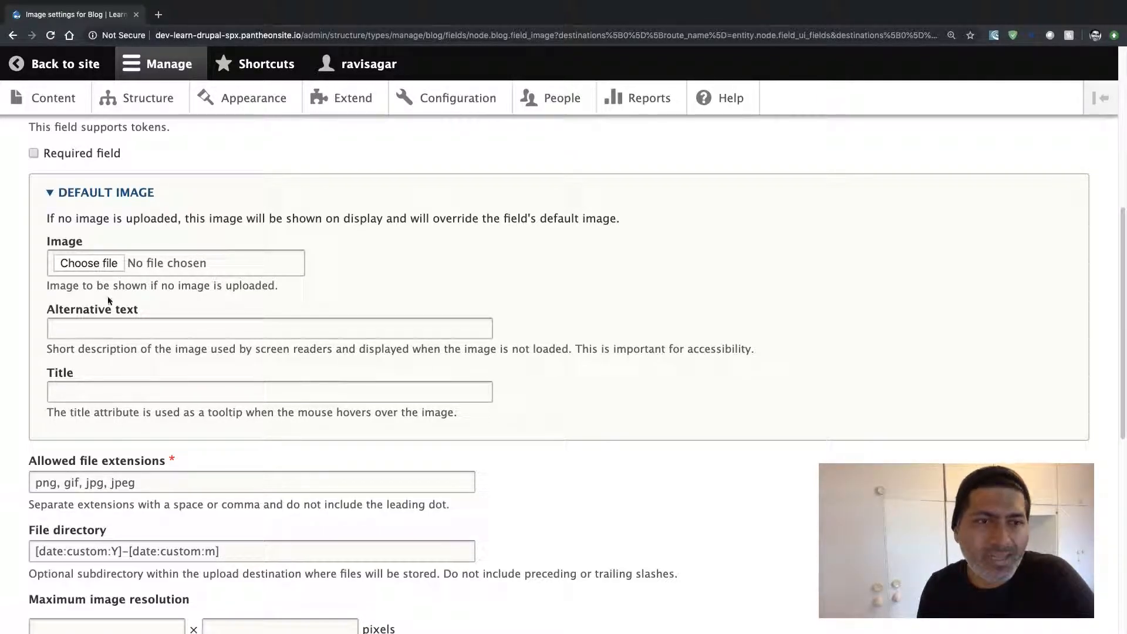
scroll(108, 296, down, 3)
drag(145, 386, 0, 380)
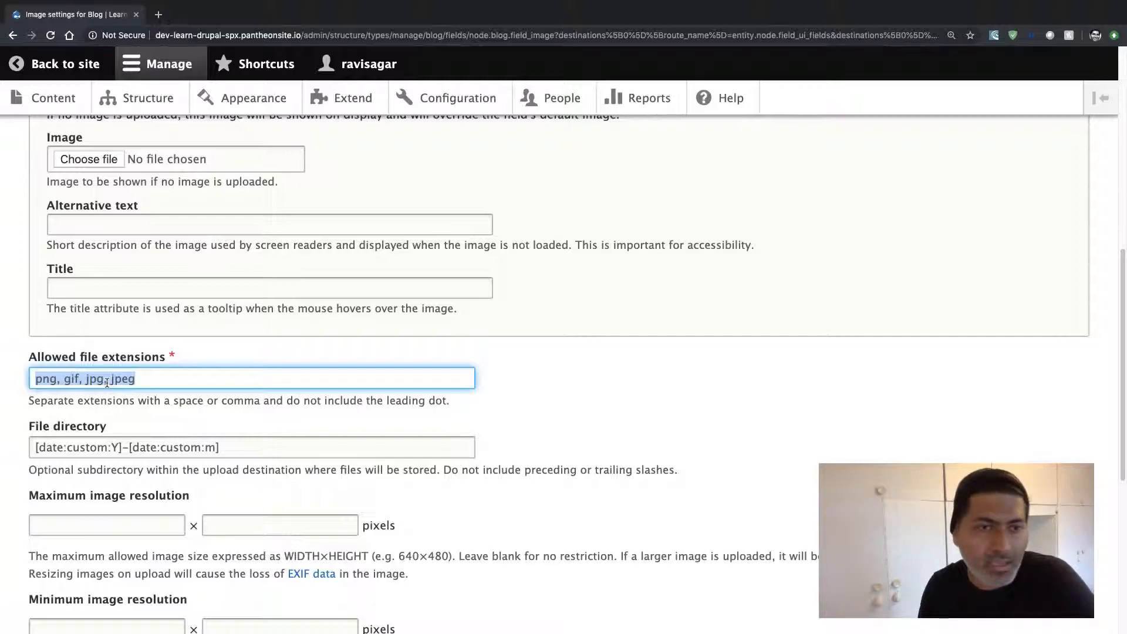
scroll(107, 382, down, 3)
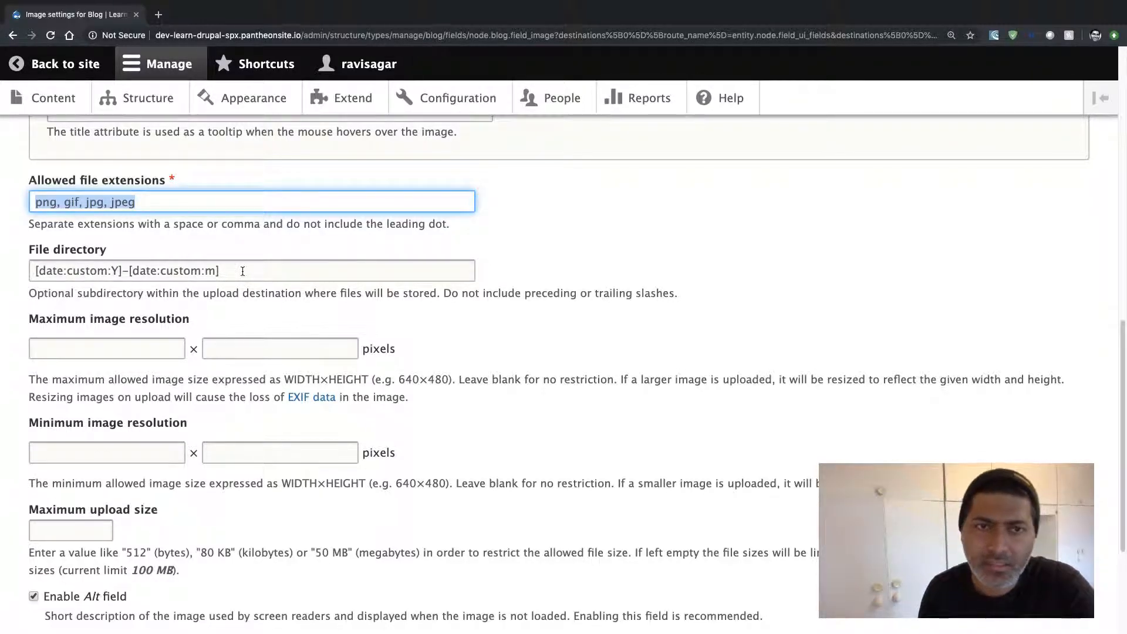
drag(221, 272, 33, 269)
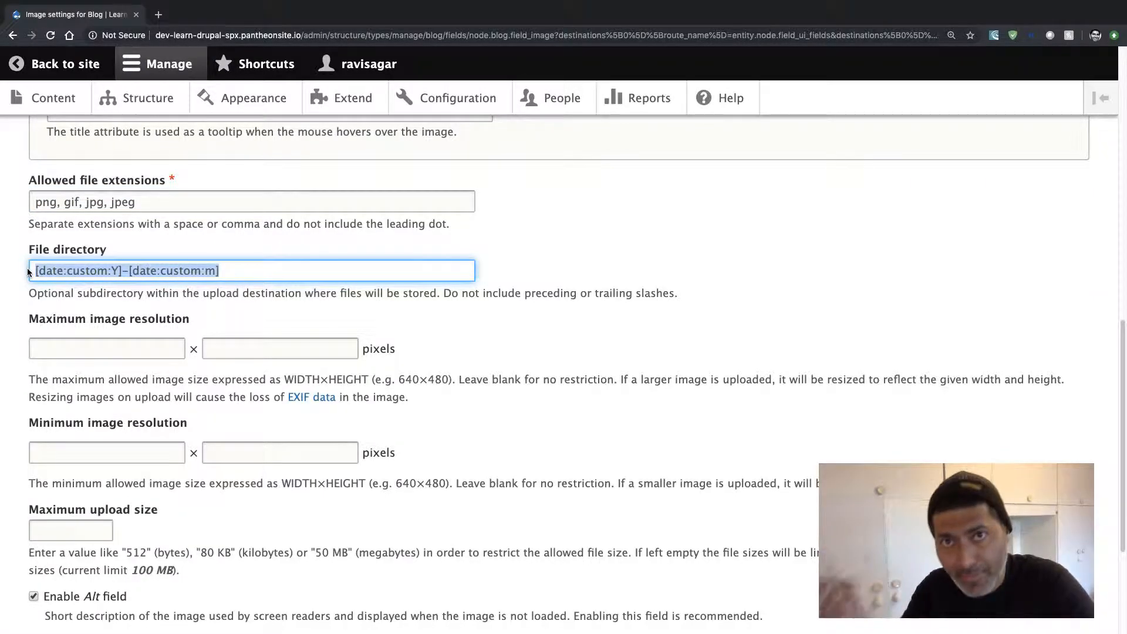
click(23, 349)
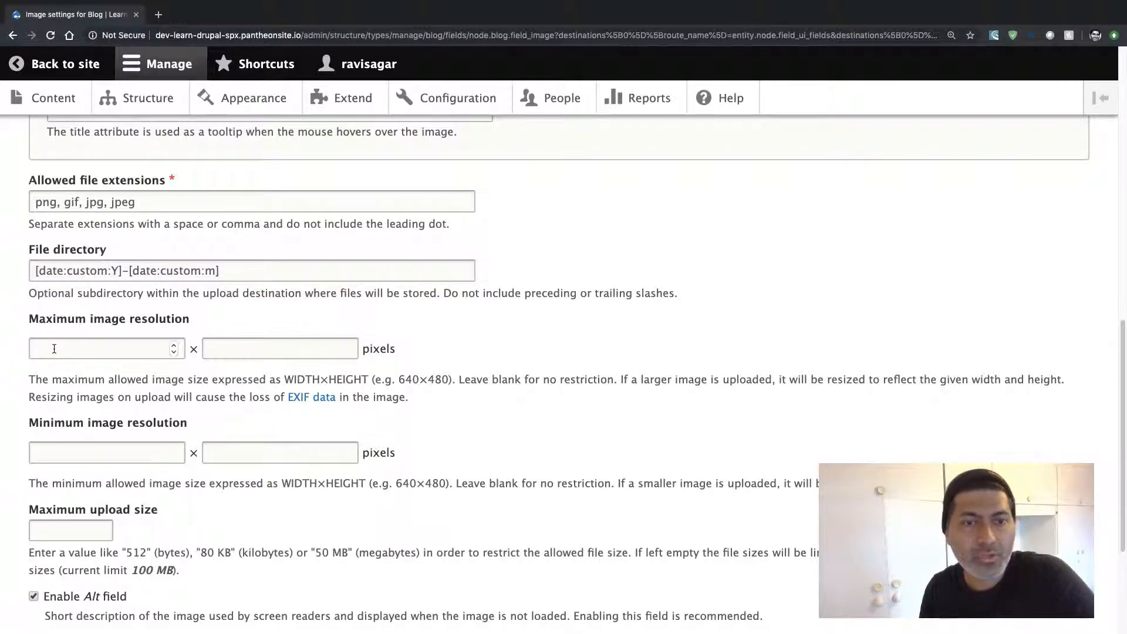
scroll(54, 349, down, 2)
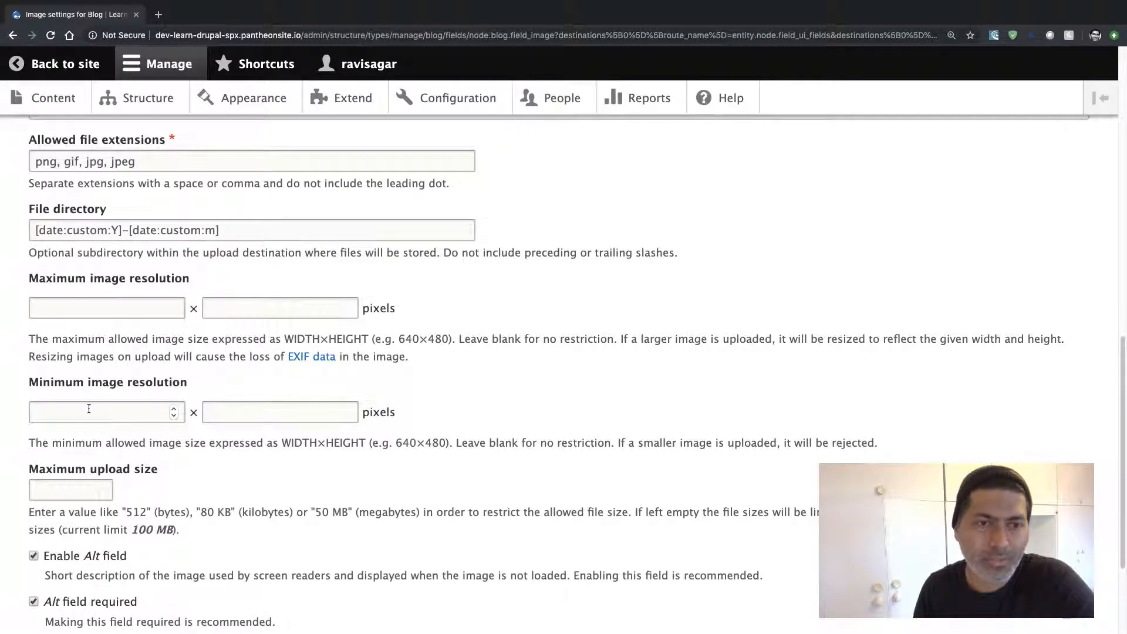
scroll(89, 408, down, 3)
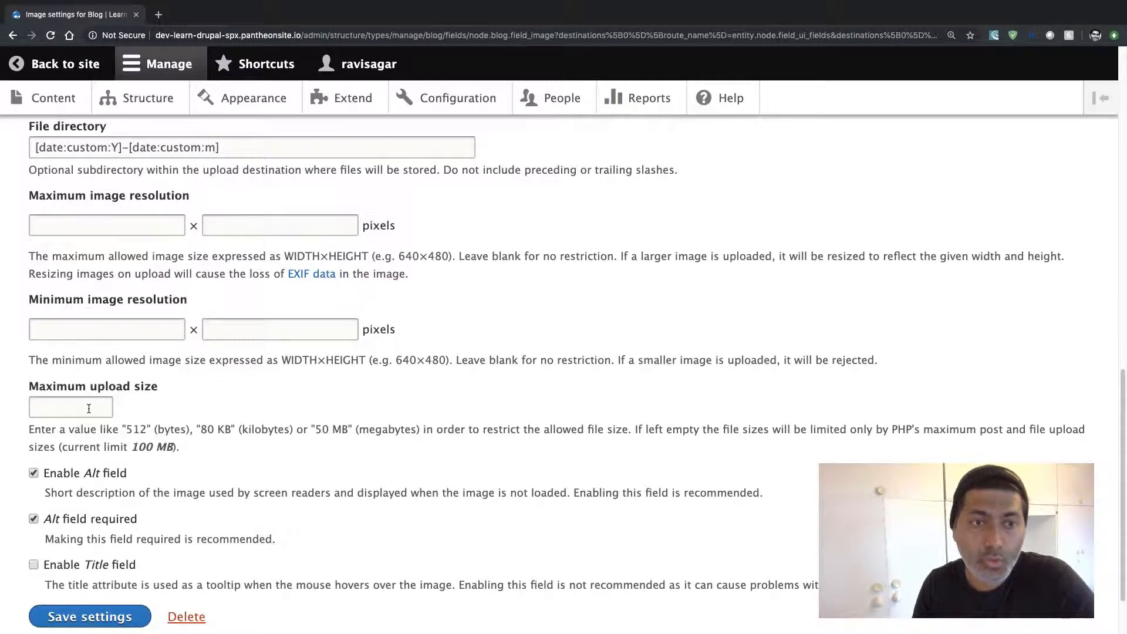
Set the Image field's maximum upload size to 512 KB.
click(89, 408)
click(62, 453)
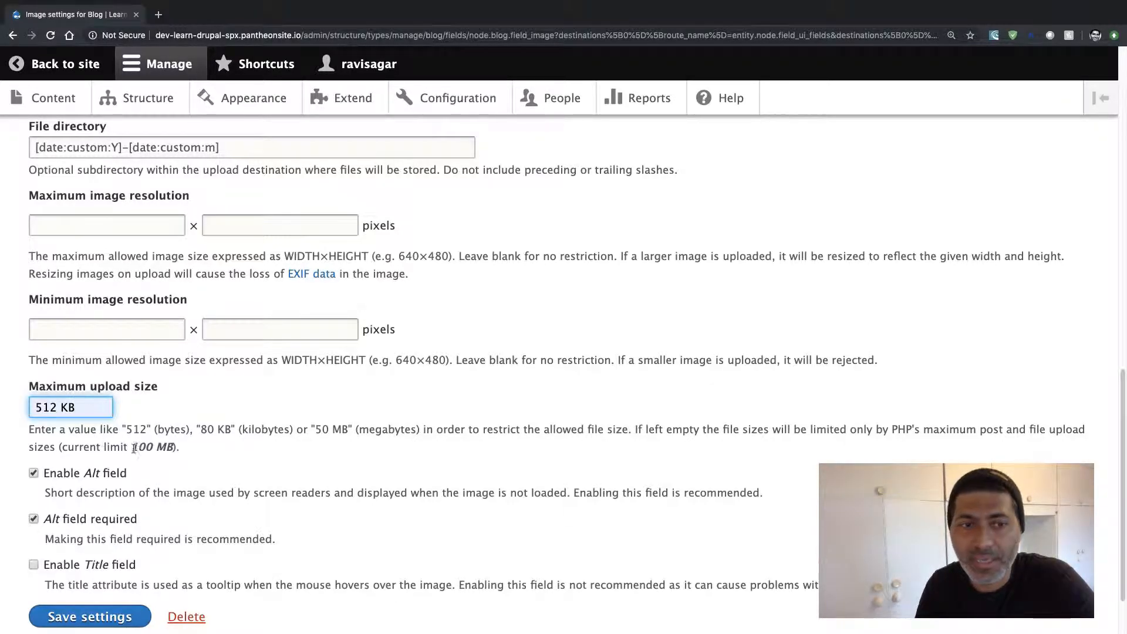
drag(175, 444, 133, 445)
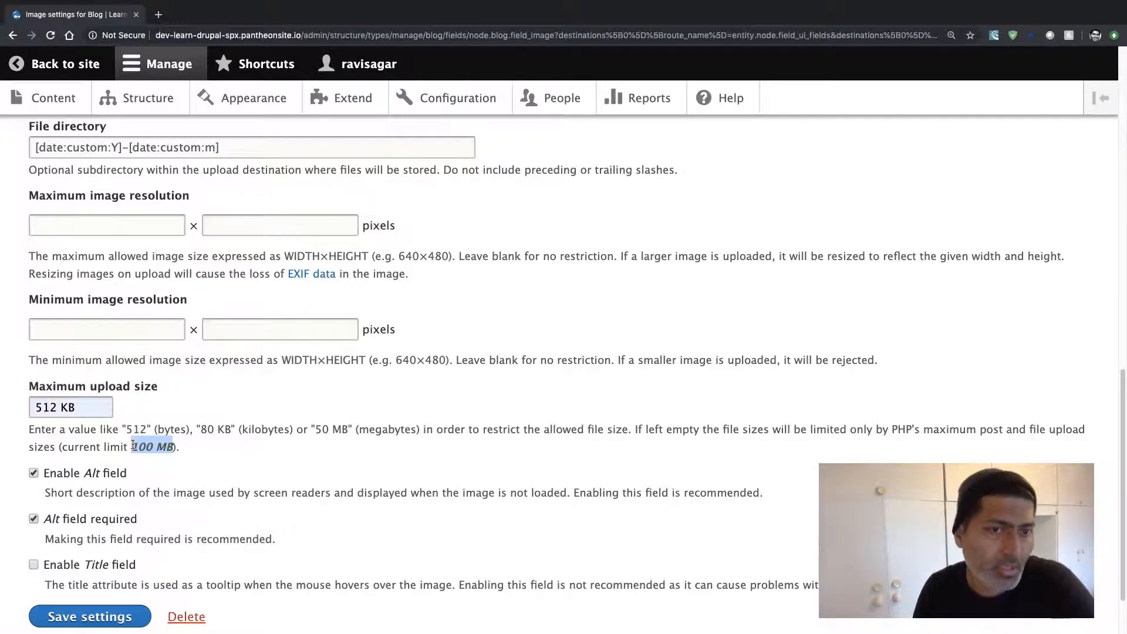
click(91, 410)
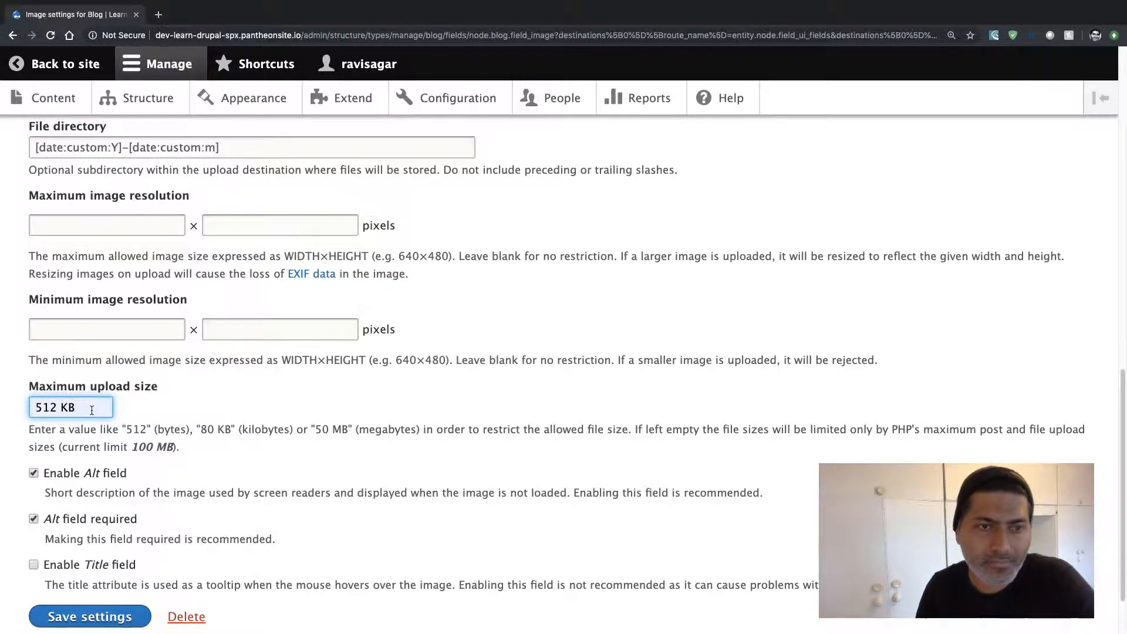
Enable the Title field for the Image field, leave Title not required, and save the settings.
scroll(91, 410, down, 2)
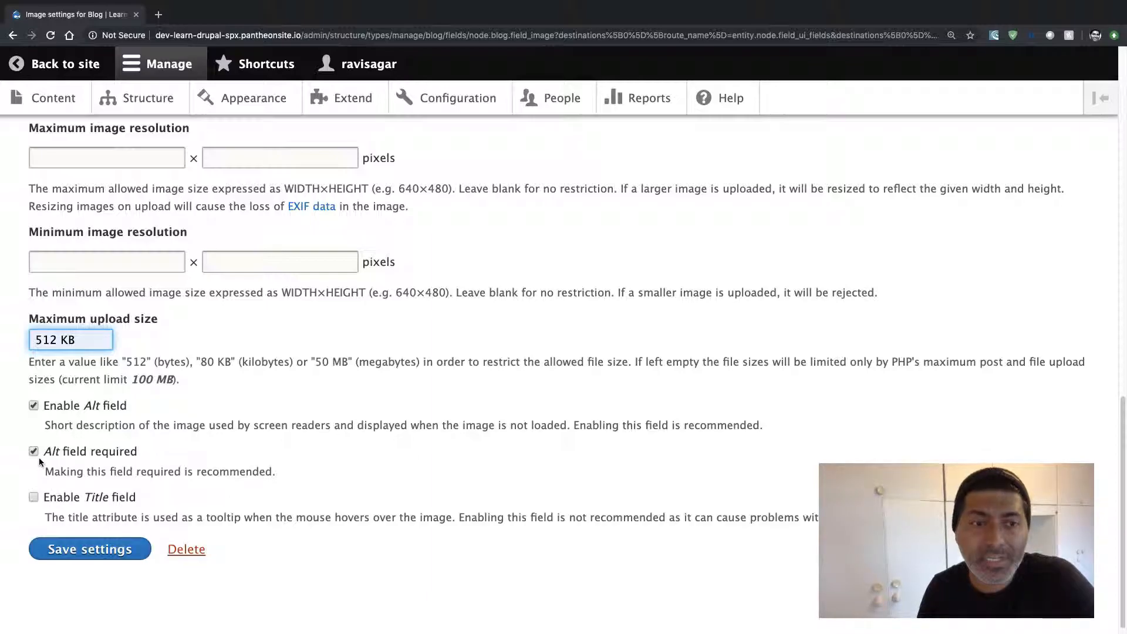
click(33, 498)
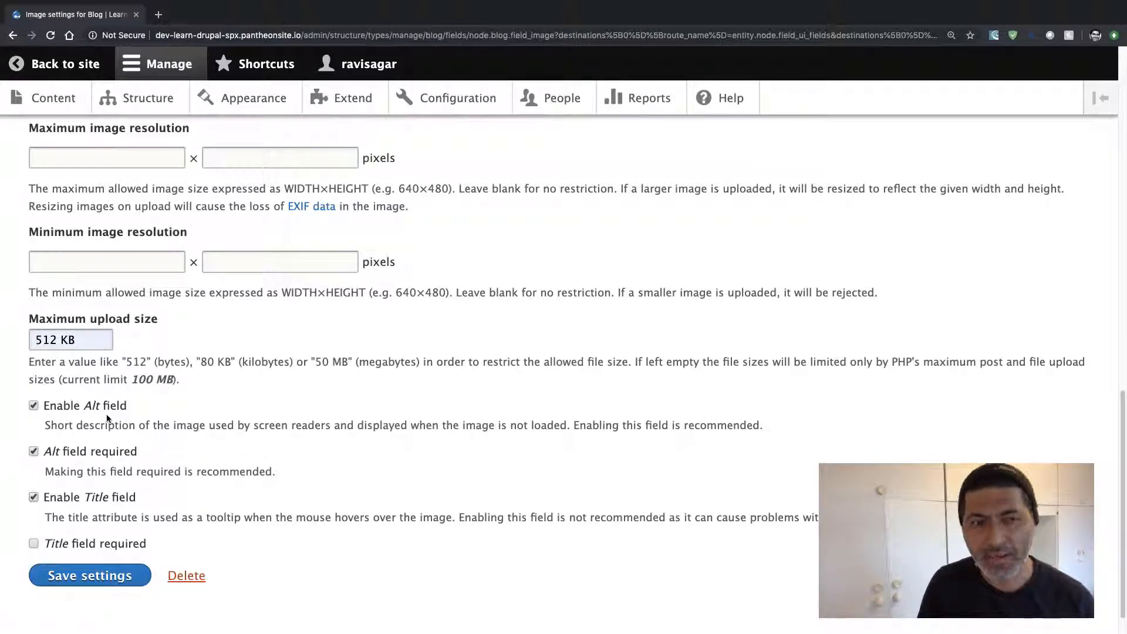
click(33, 544)
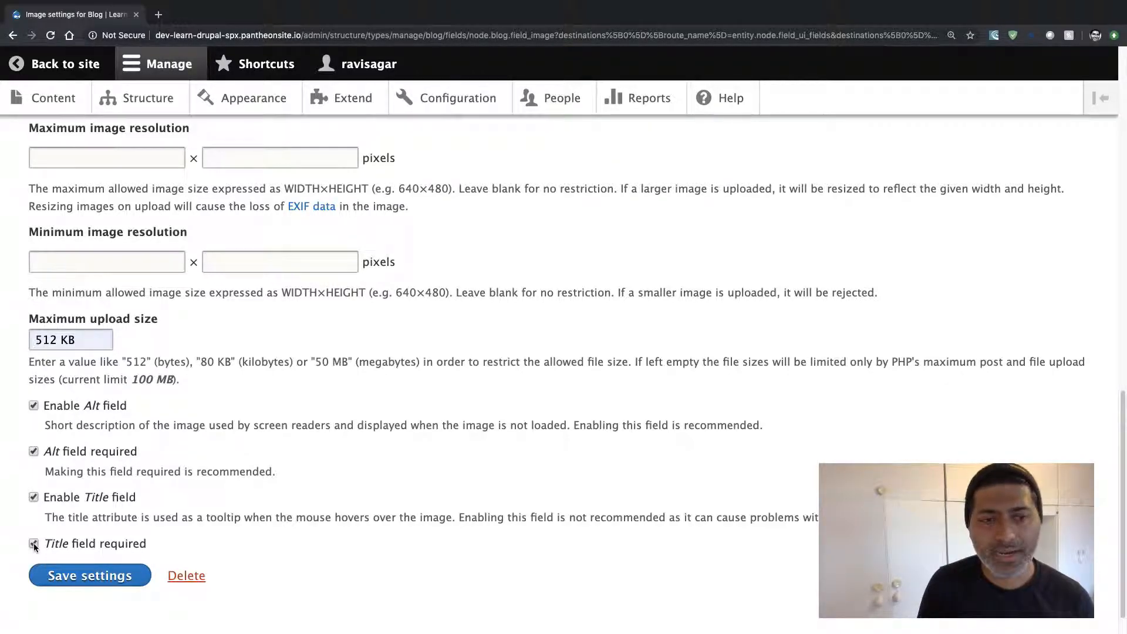
click(34, 543)
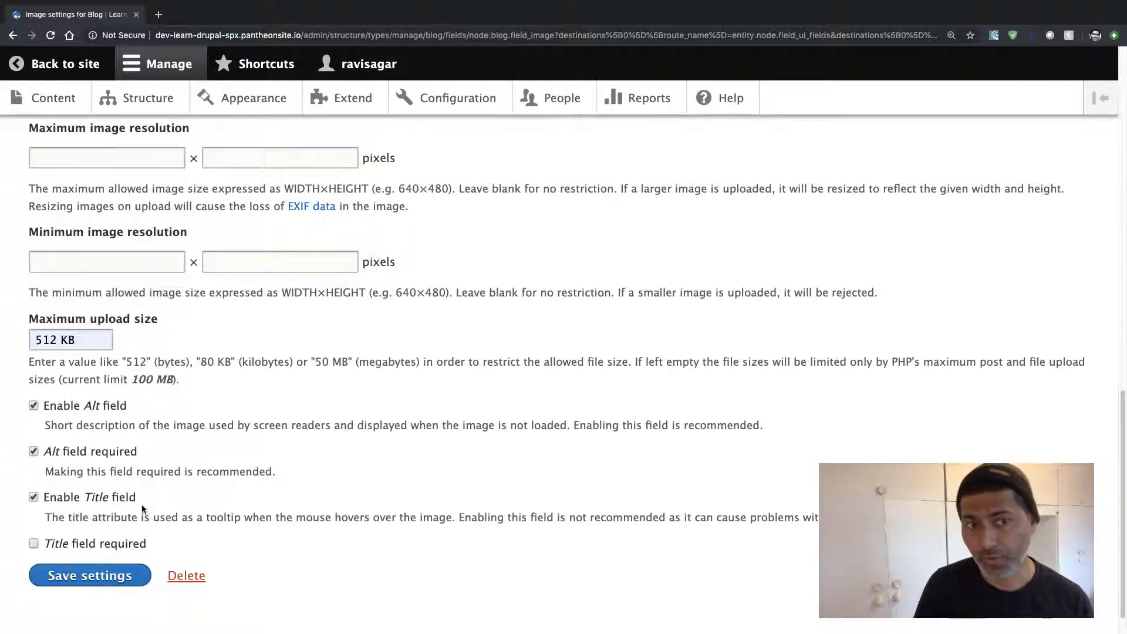
click(83, 574)
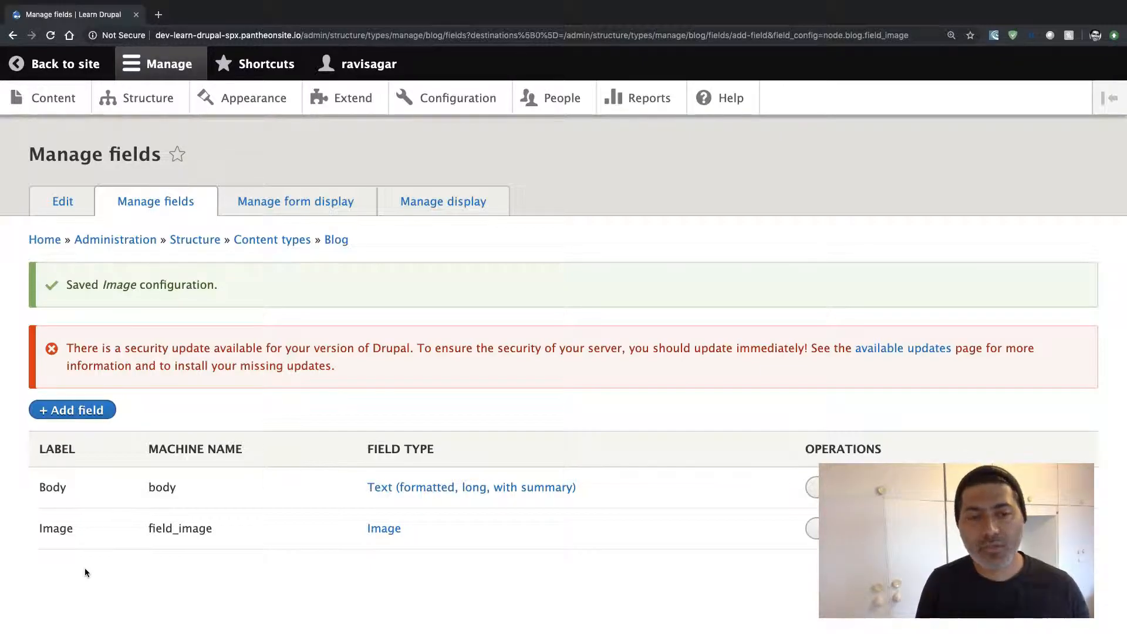
Add a new field of type Image labelled Teaser Image to the Blog content type and continue to its field settings.
click(67, 411)
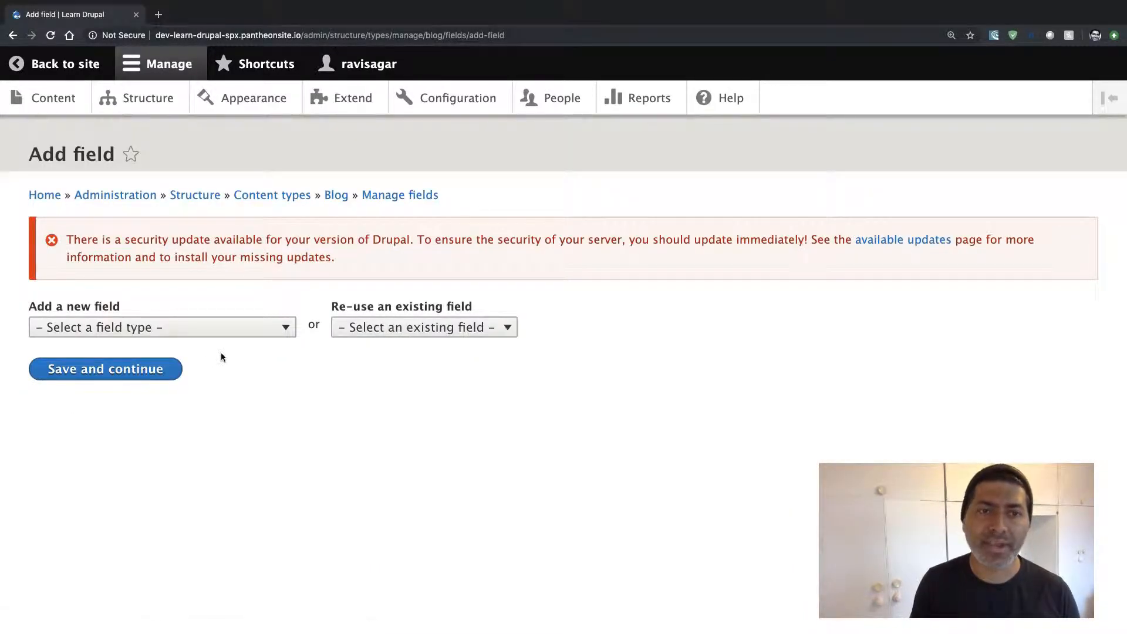
click(223, 334)
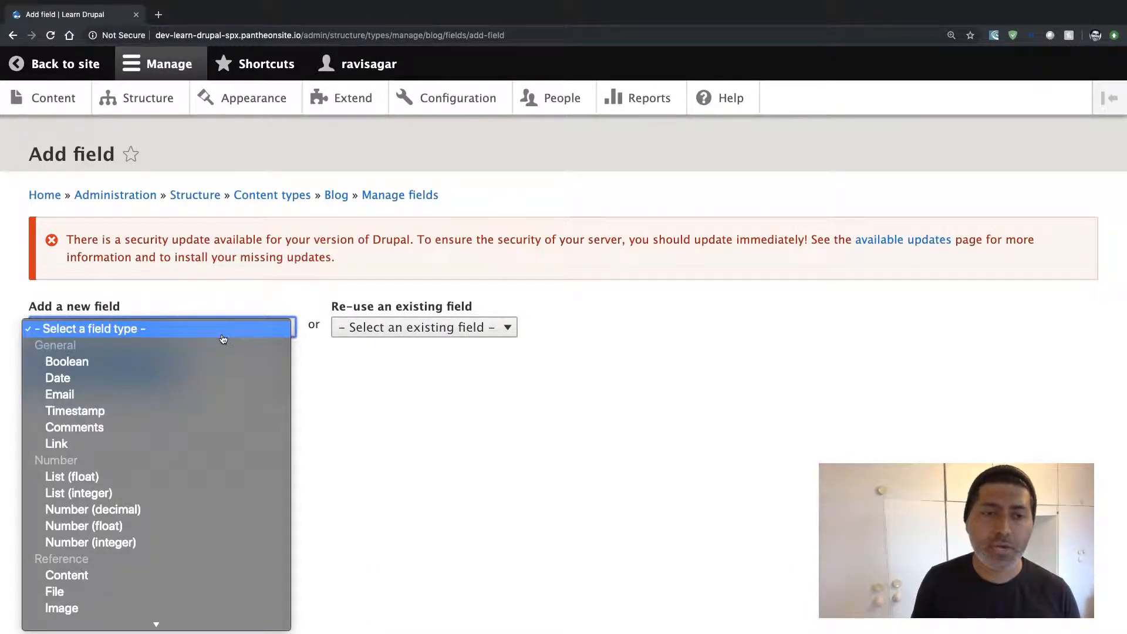
scroll(125, 467, down, 3)
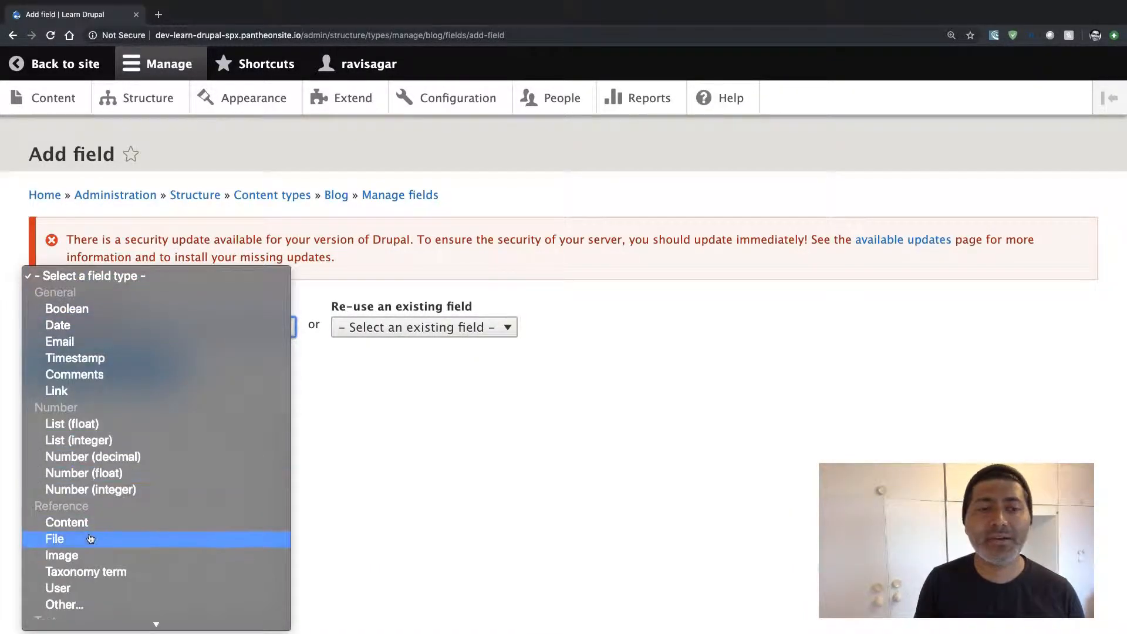
click(82, 555)
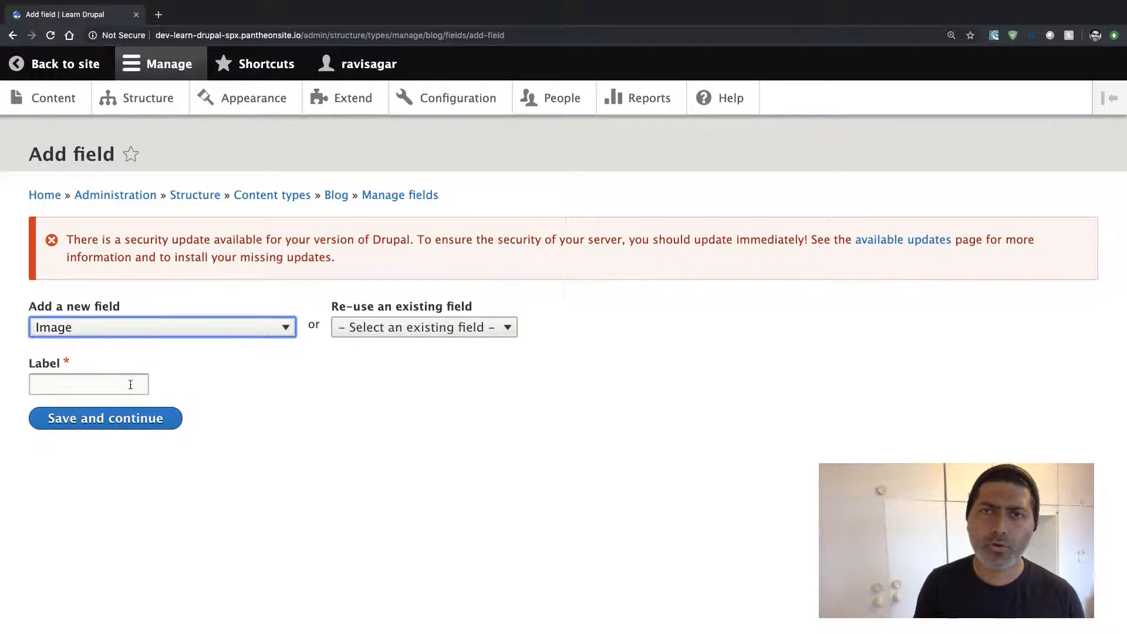
click(131, 385)
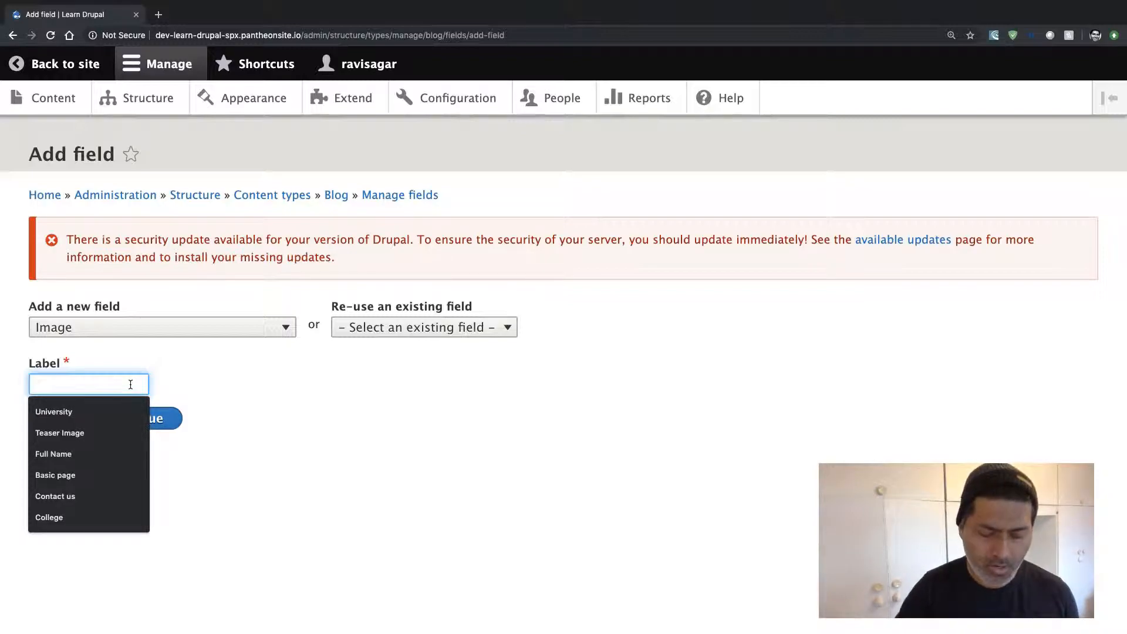
text(Teaser Image)
click(90, 412)
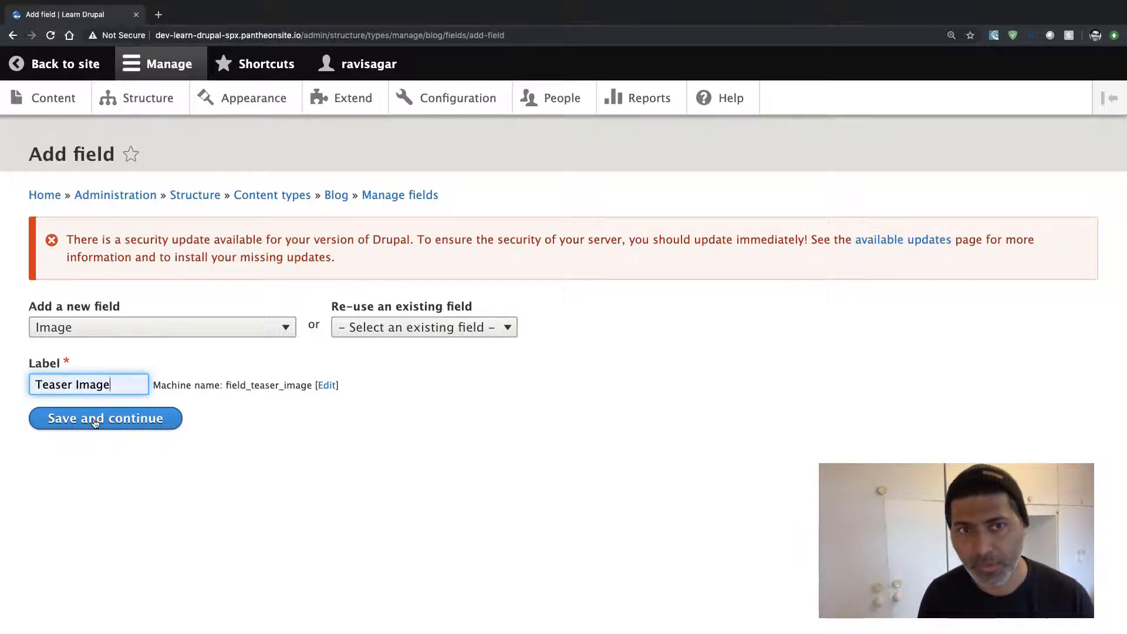
click(94, 422)
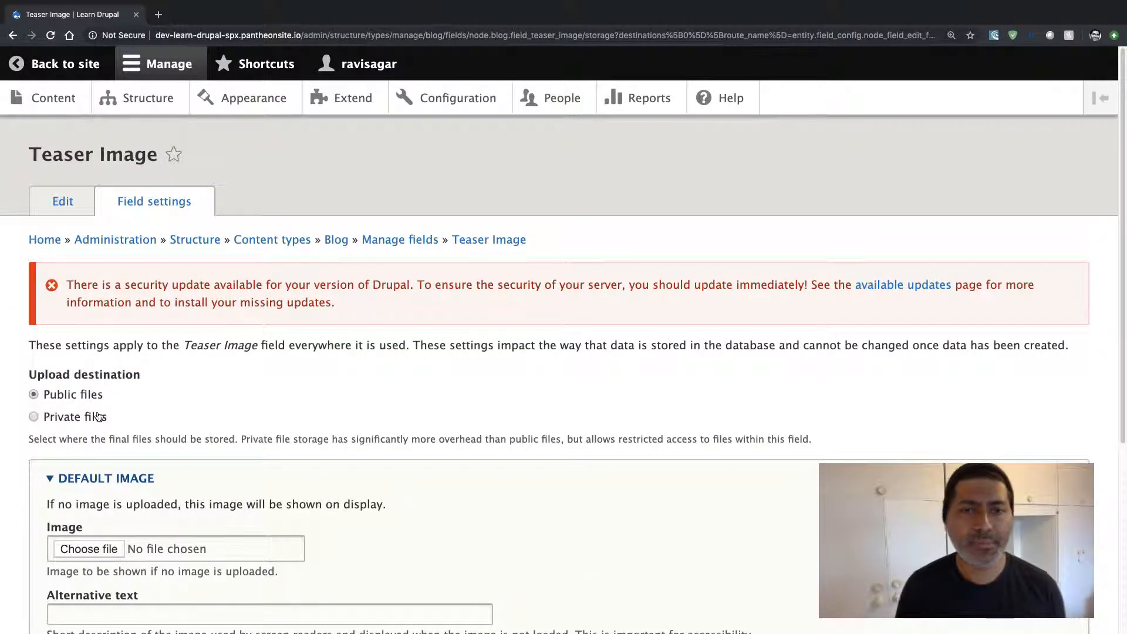
Review the Teaser Image storage settings, keep public files and a limit of 1 value, and save the field settings.
scroll(94, 414, down, 2)
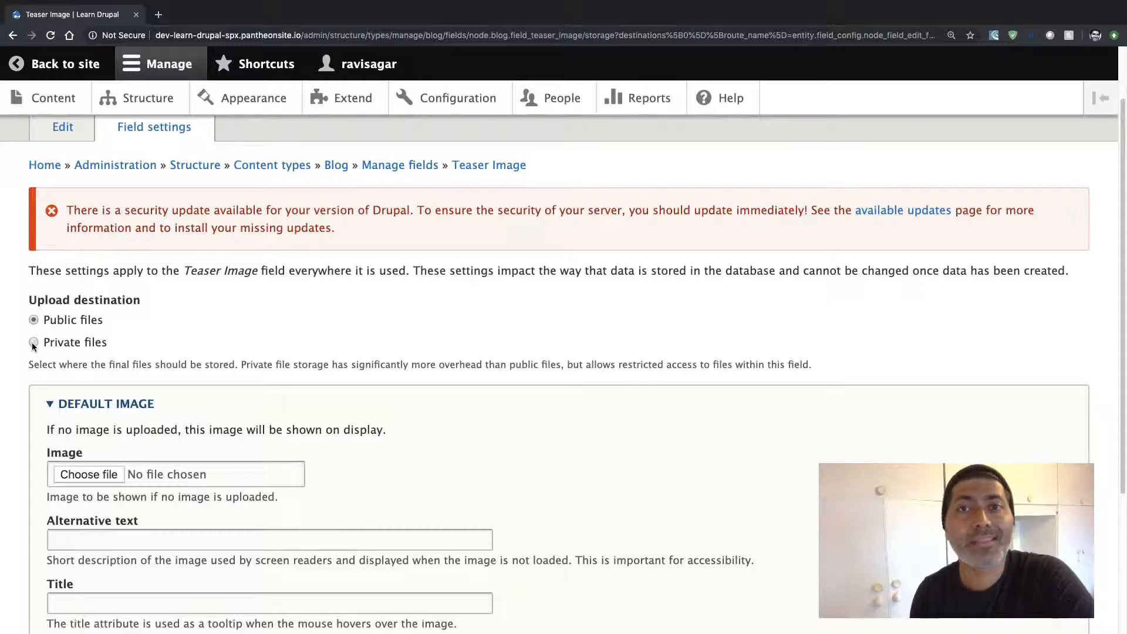
scroll(31, 342, down, 4)
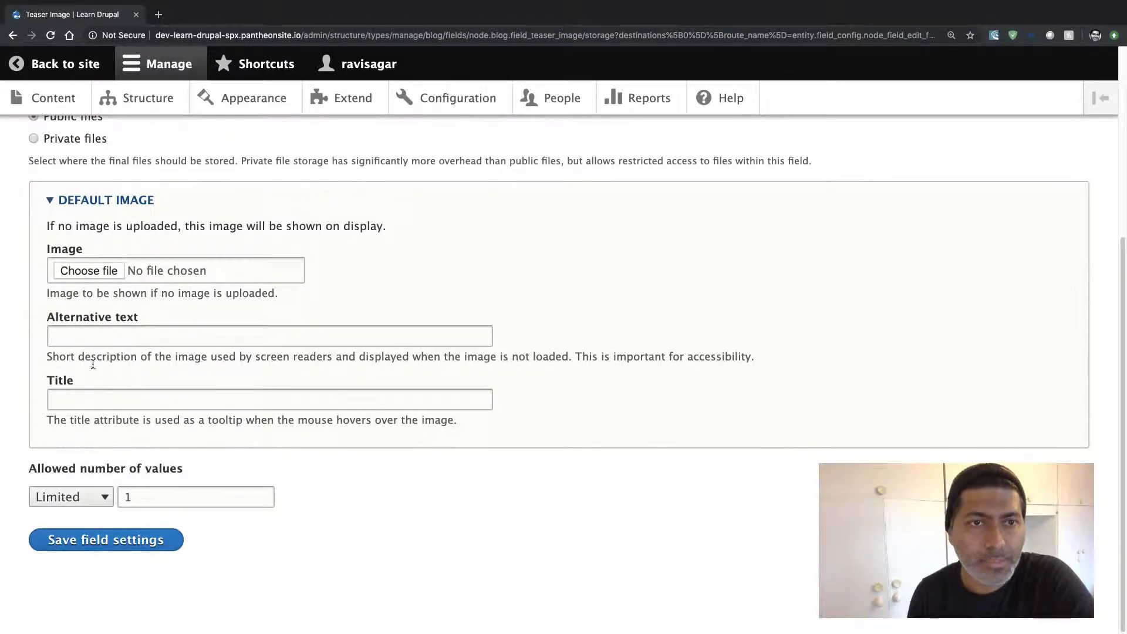
scroll(94, 391, up, 2)
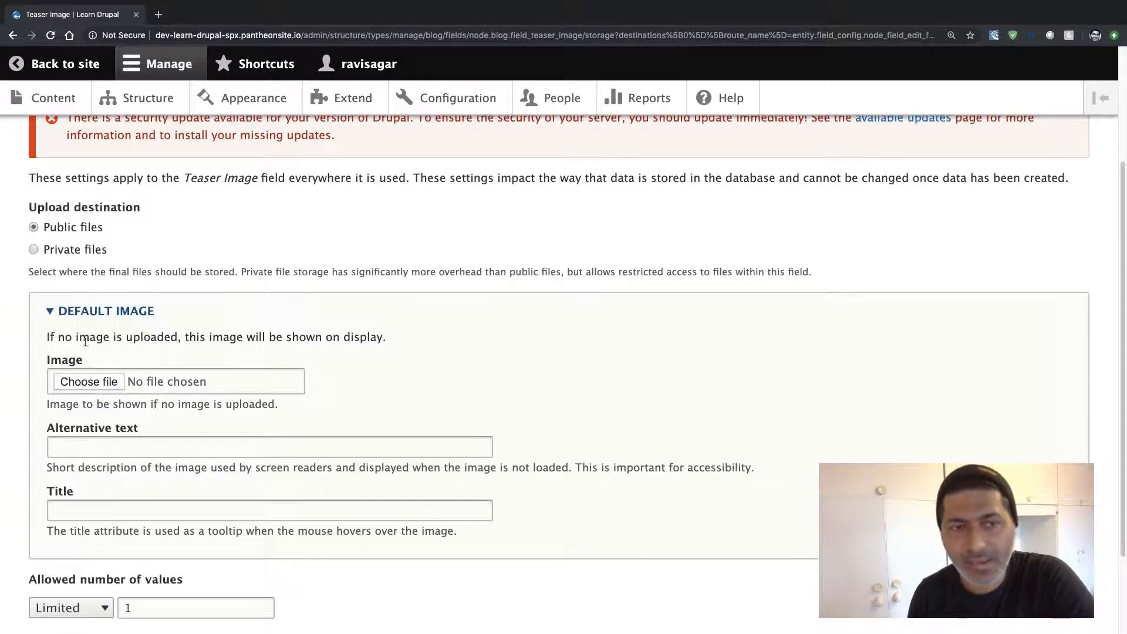
scroll(97, 359, down, 2)
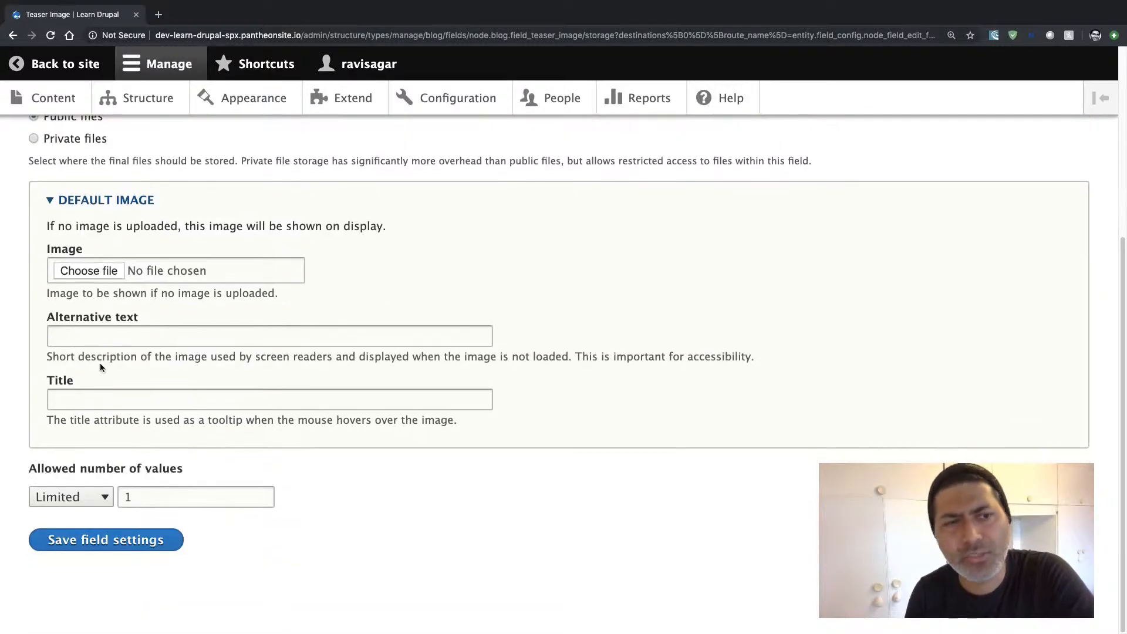
click(88, 546)
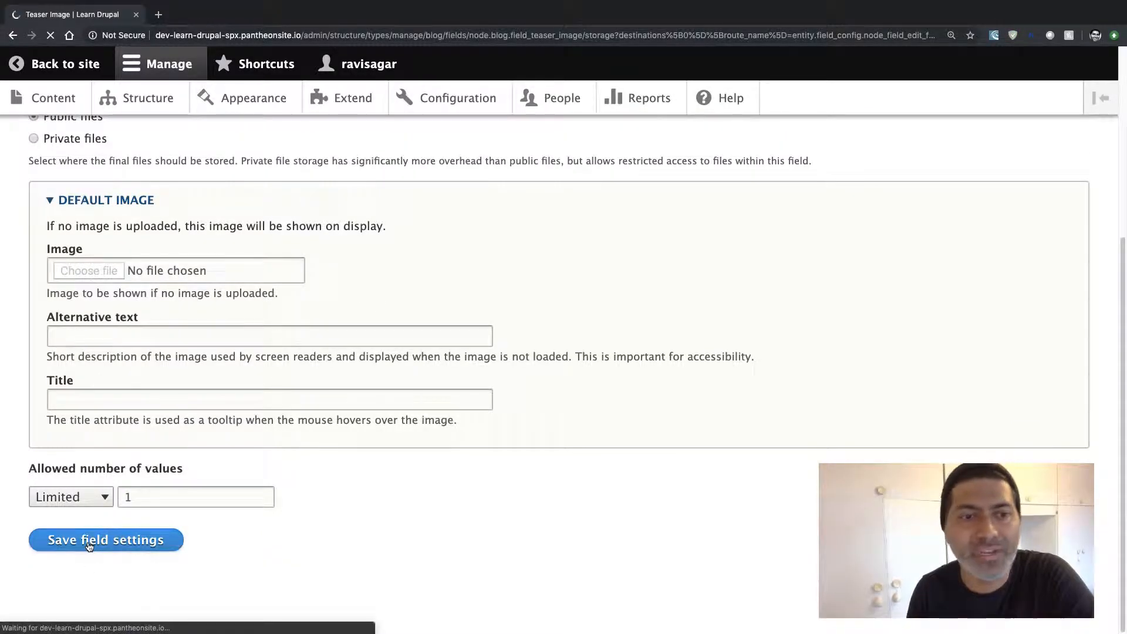
Set the Teaser Image field's maximum upload size to 512 KB.
scroll(126, 499, down, 12)
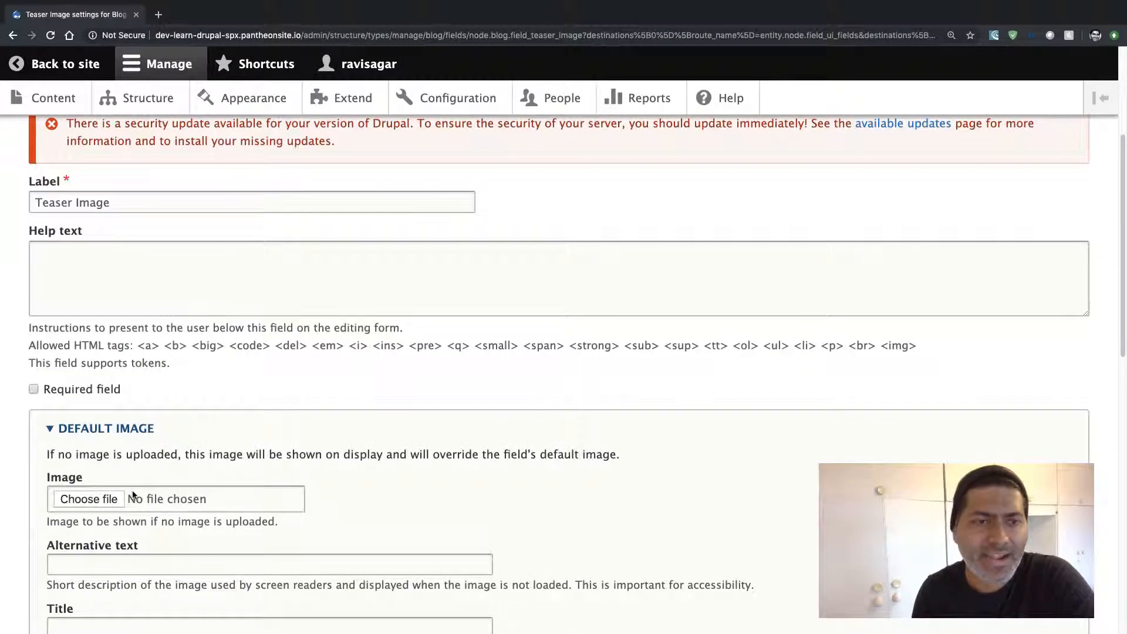
scroll(132, 491, down, 3)
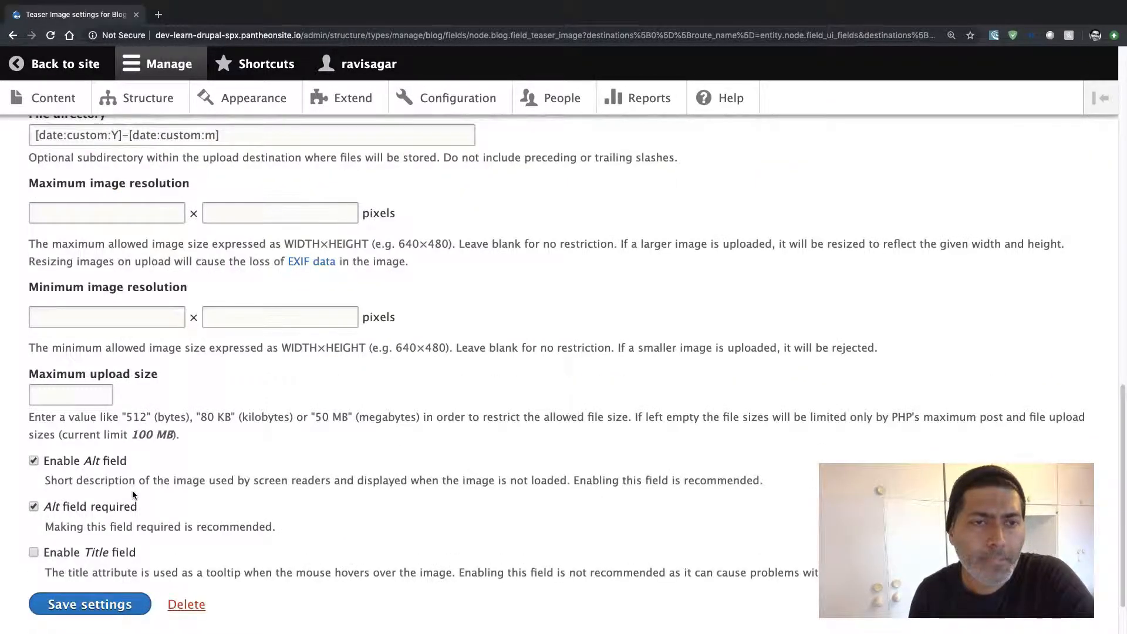
click(90, 403)
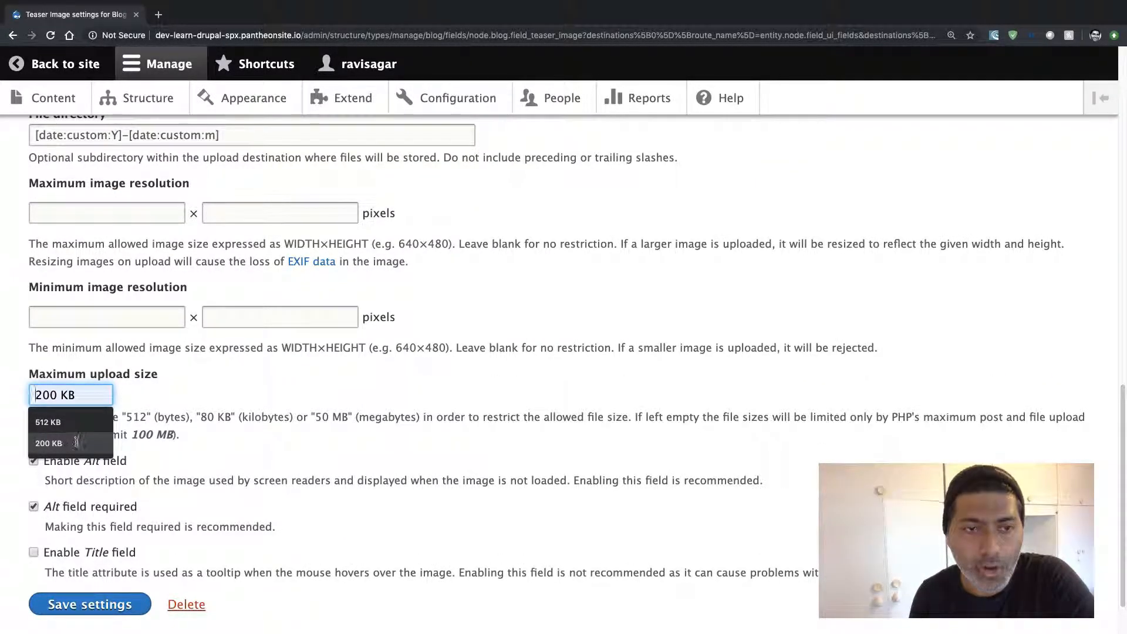
click(66, 422)
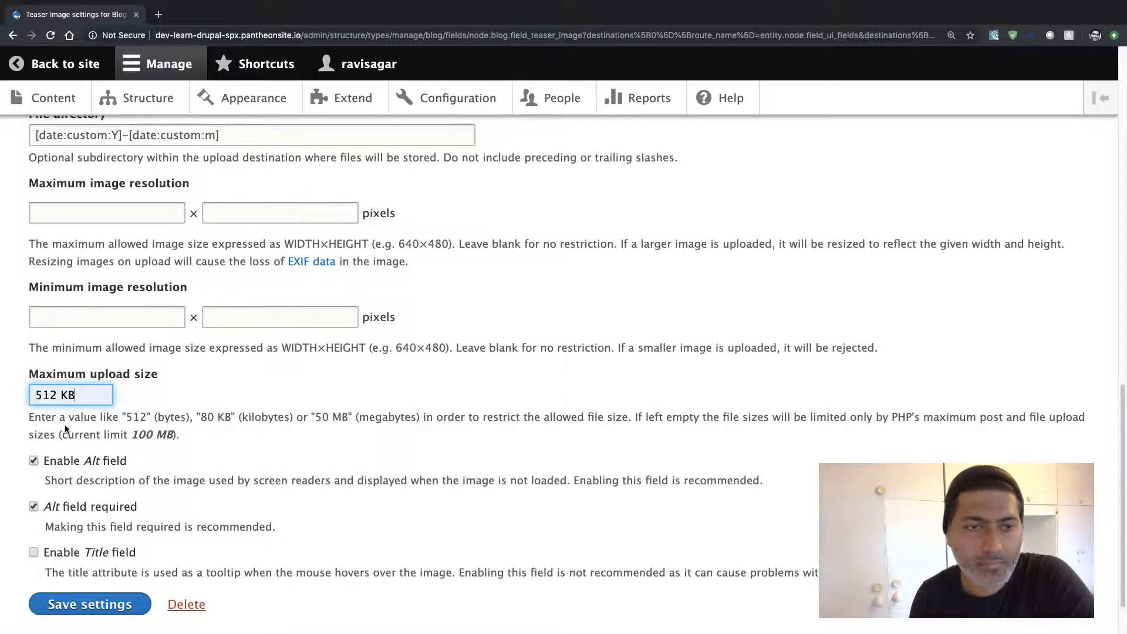
Enable the Title field for the Teaser Image field and save its settings.
scroll(73, 455, down, 1)
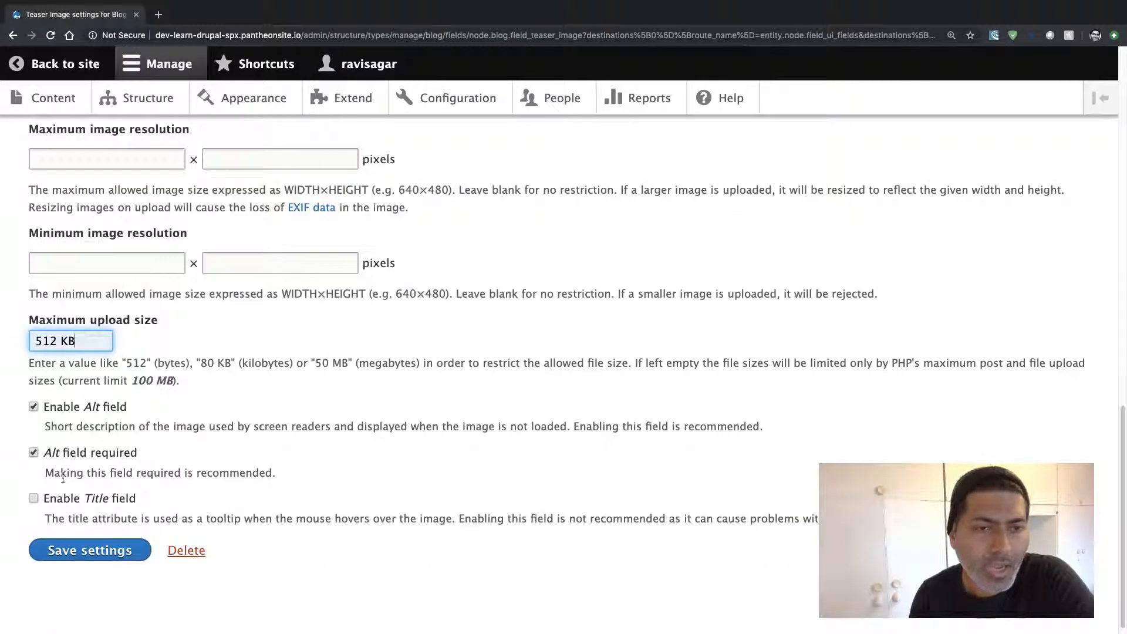
click(34, 498)
scroll(65, 522, down, 1)
click(88, 540)
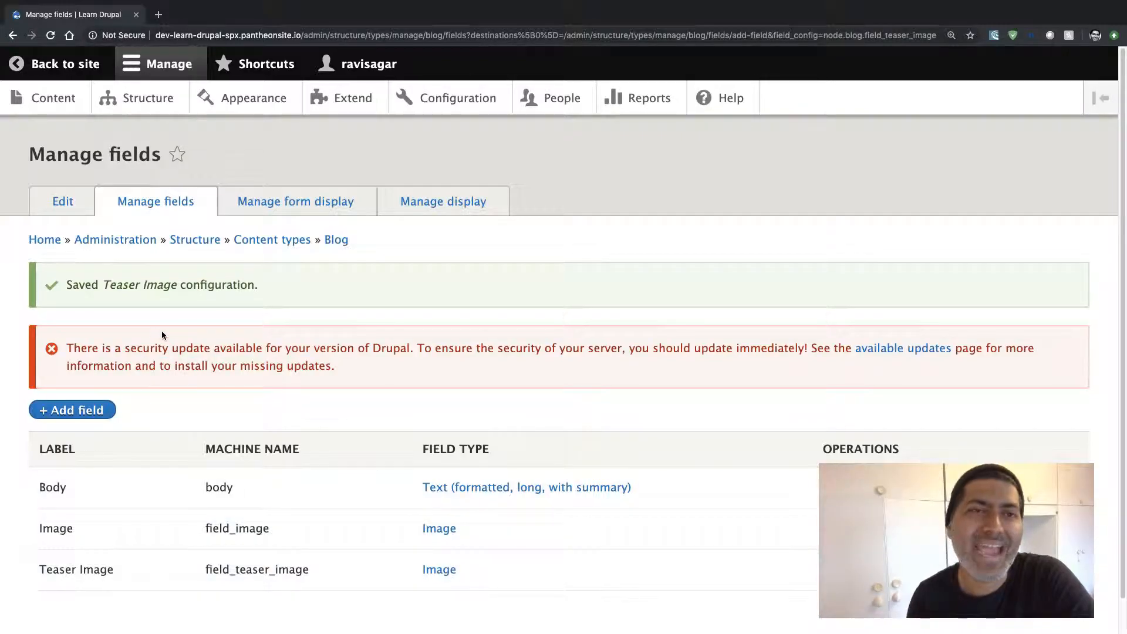
Start creating a new piece of content of type Blog.
click(69, 102)
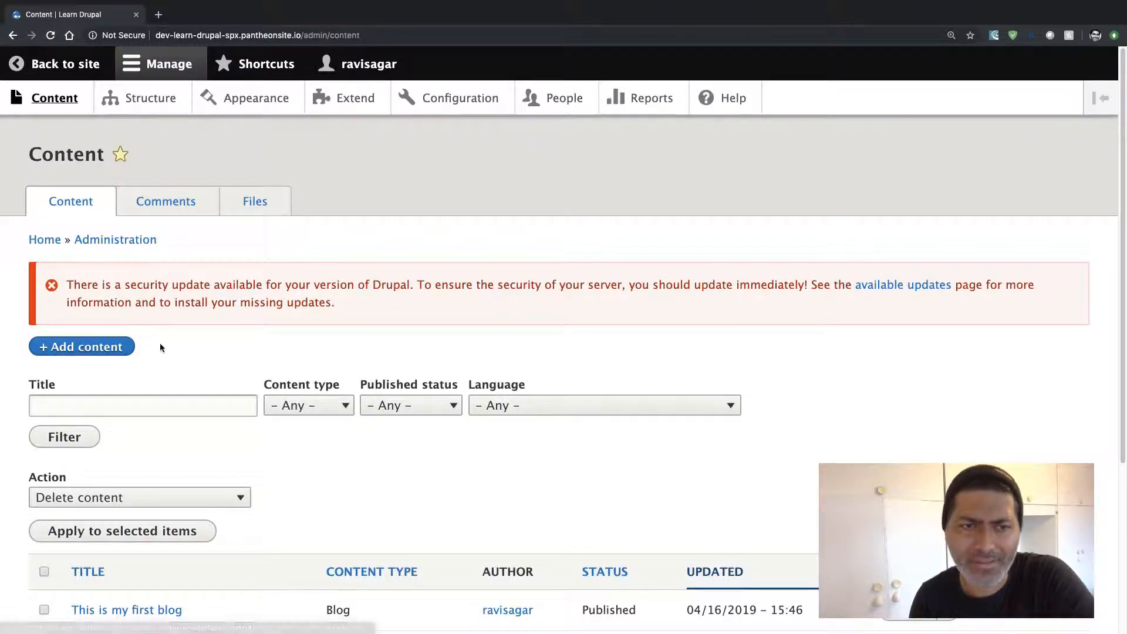
click(79, 346)
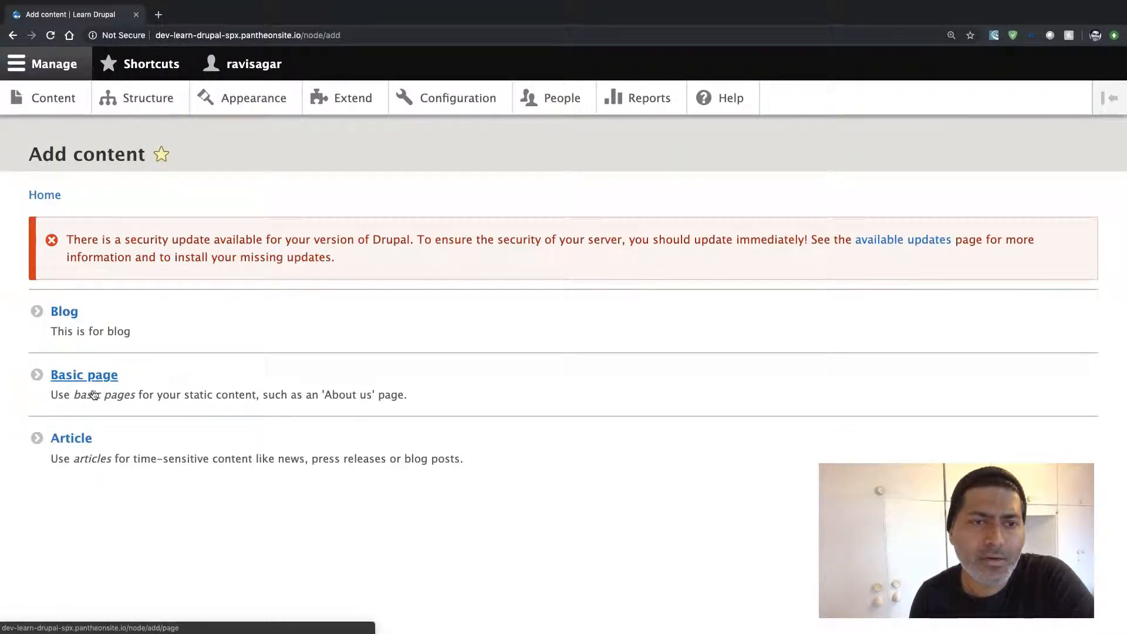
click(68, 314)
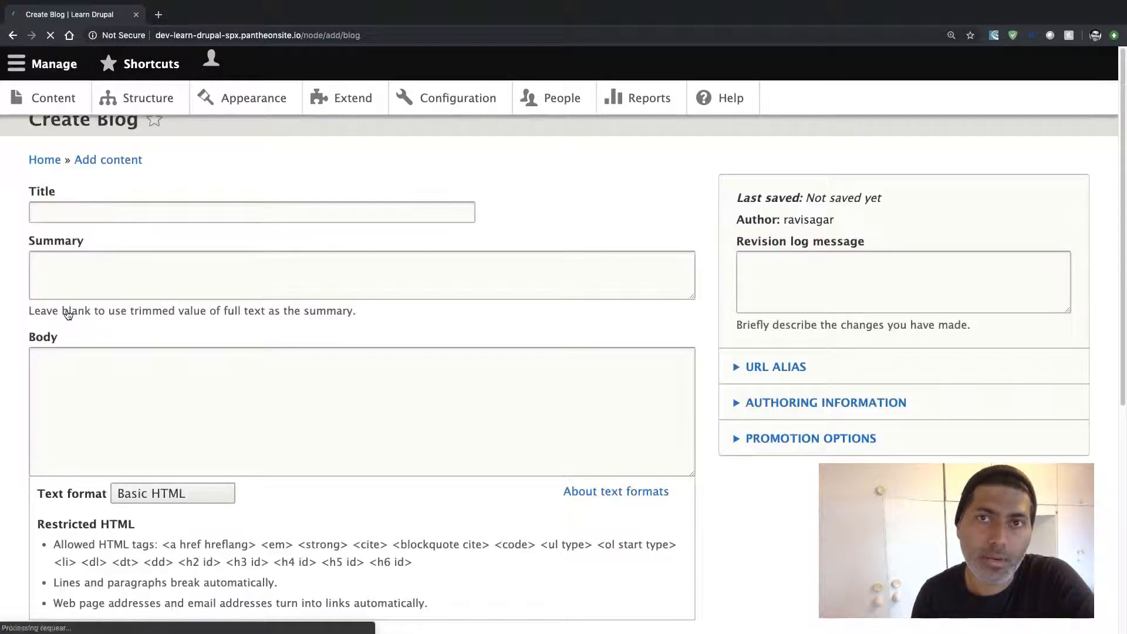
Enter "Blog with image" as the title of the new blog post.
click(176, 327)
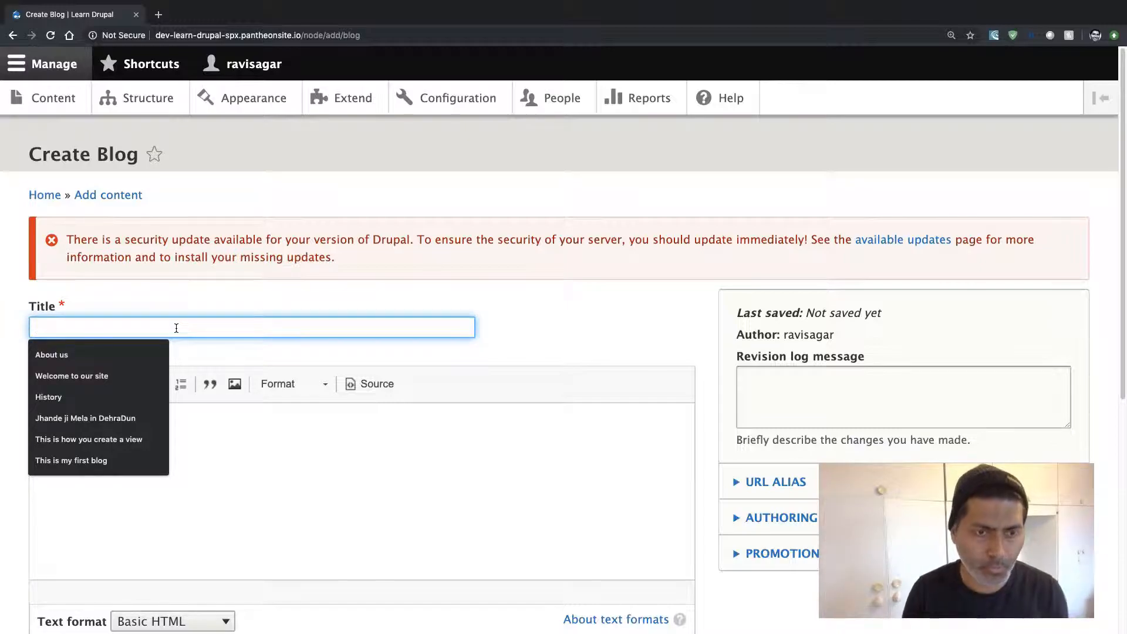
click(150, 349)
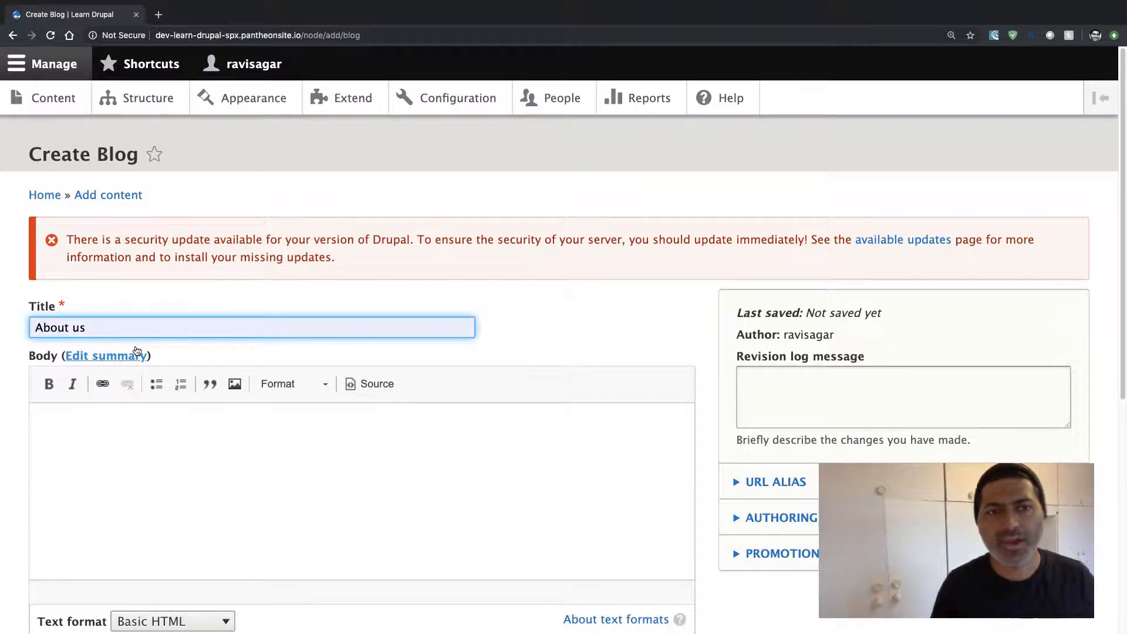
click(137, 333)
key(super+a)
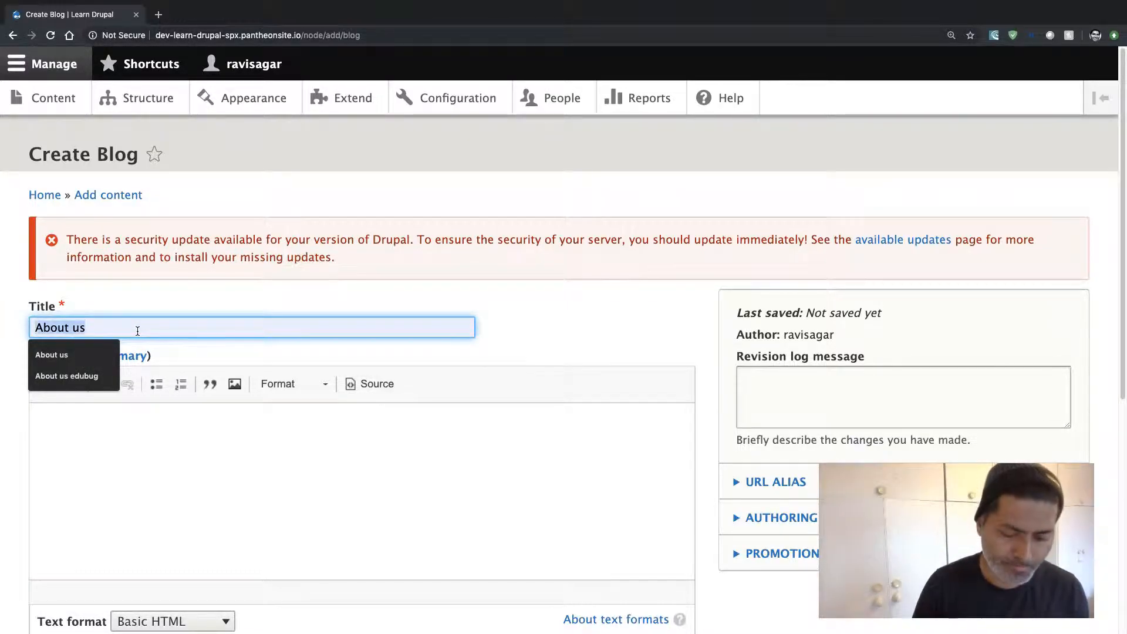
text(Bloh)
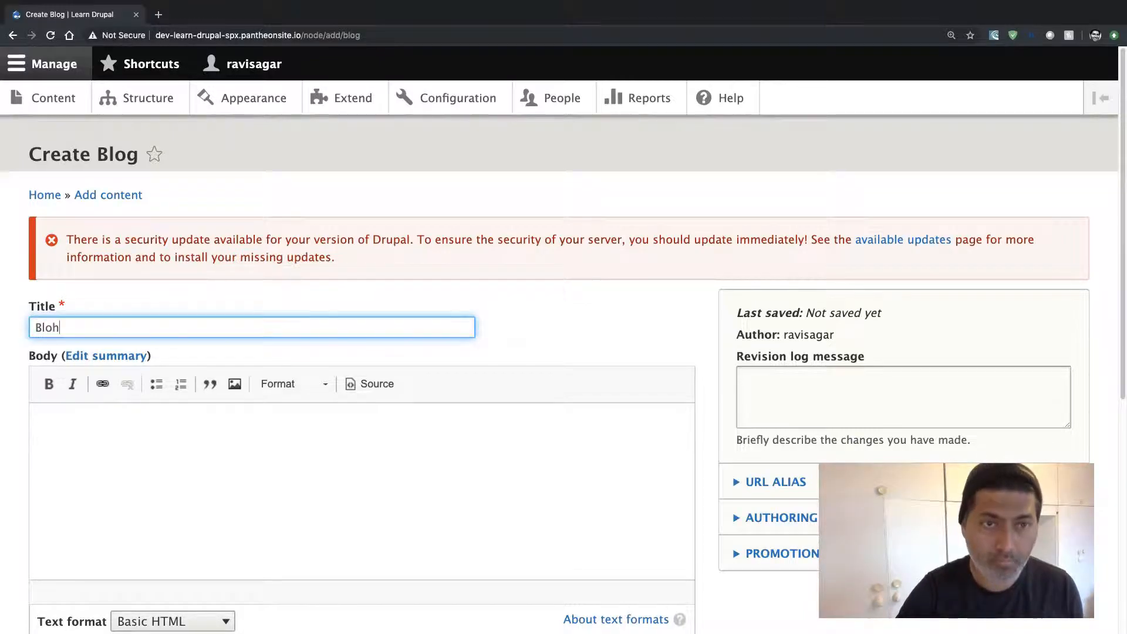
key(BackSpace)
text(gd)
key(BackSpace)
text(with image)
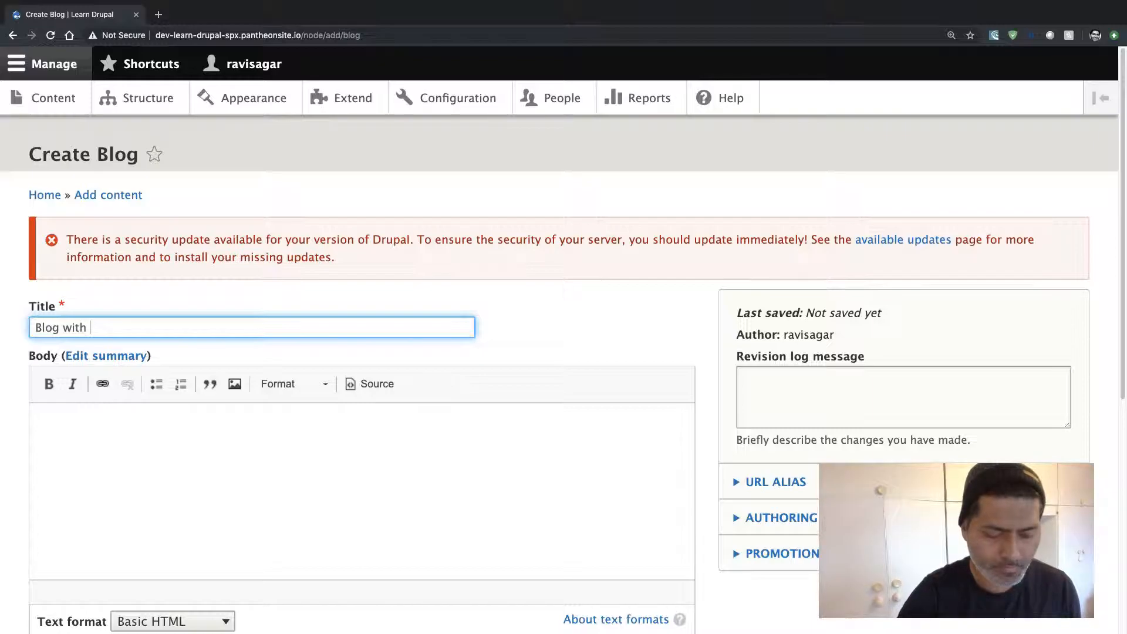
Write the sentence "This is my blog." in the post's body.
click(156, 428)
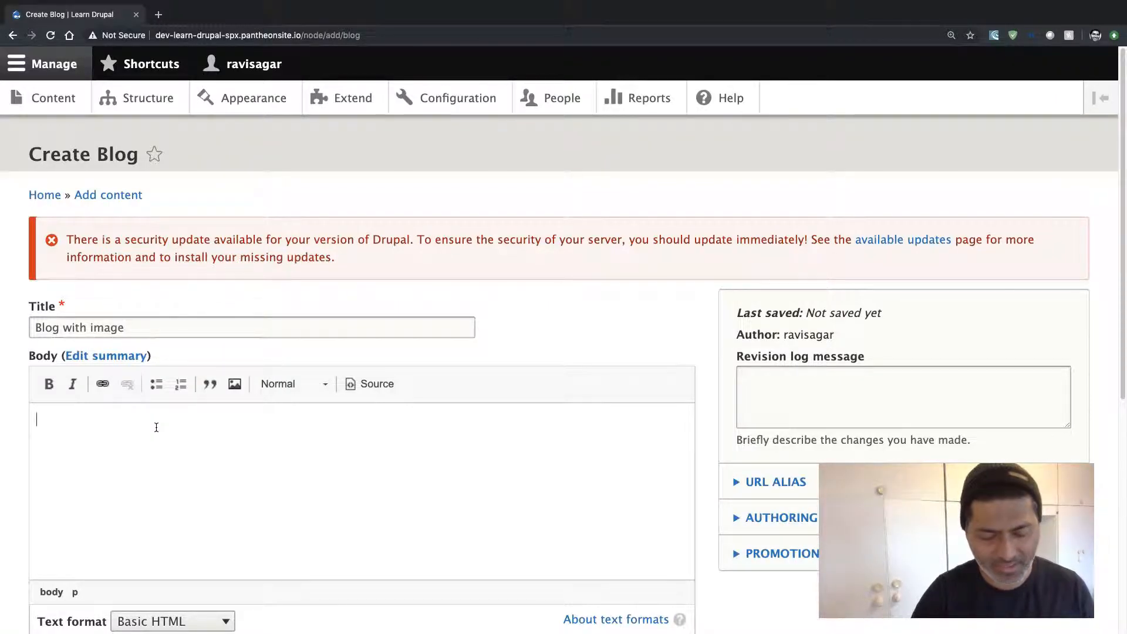
text(This is)
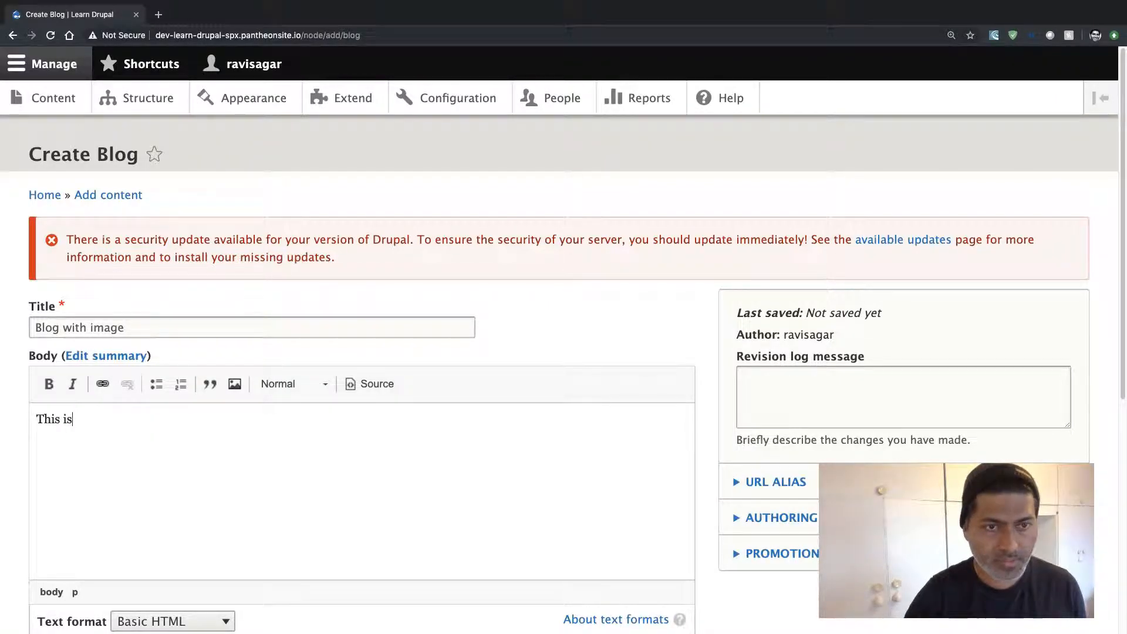
text( my lob)
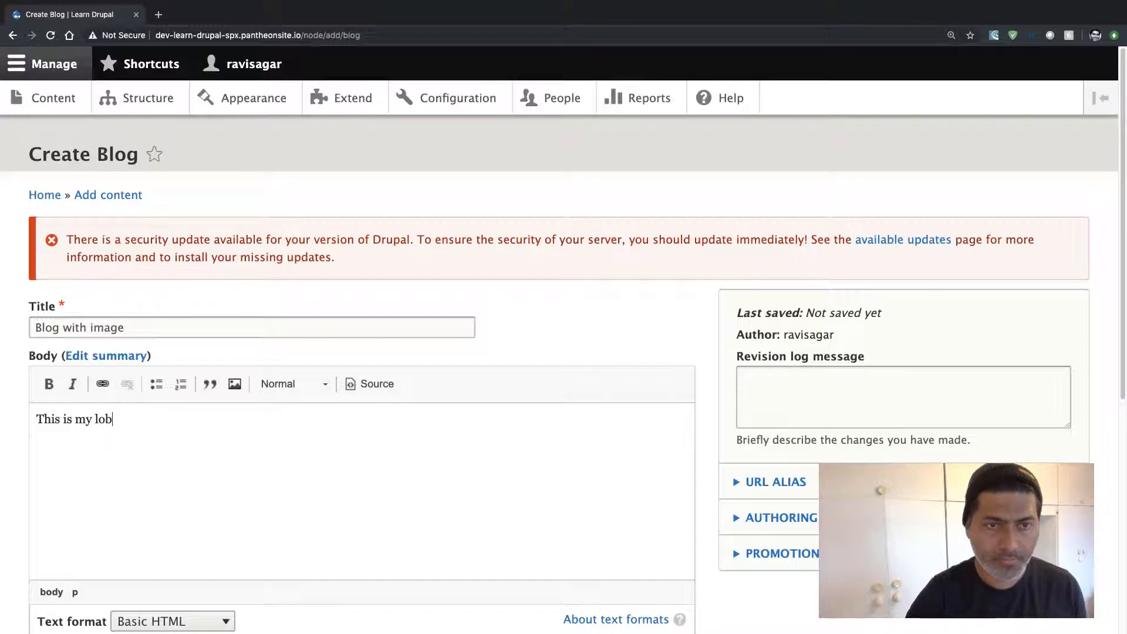
key(BackSpace)
key(BackSpace)
key(BackSpace)
text(bl)
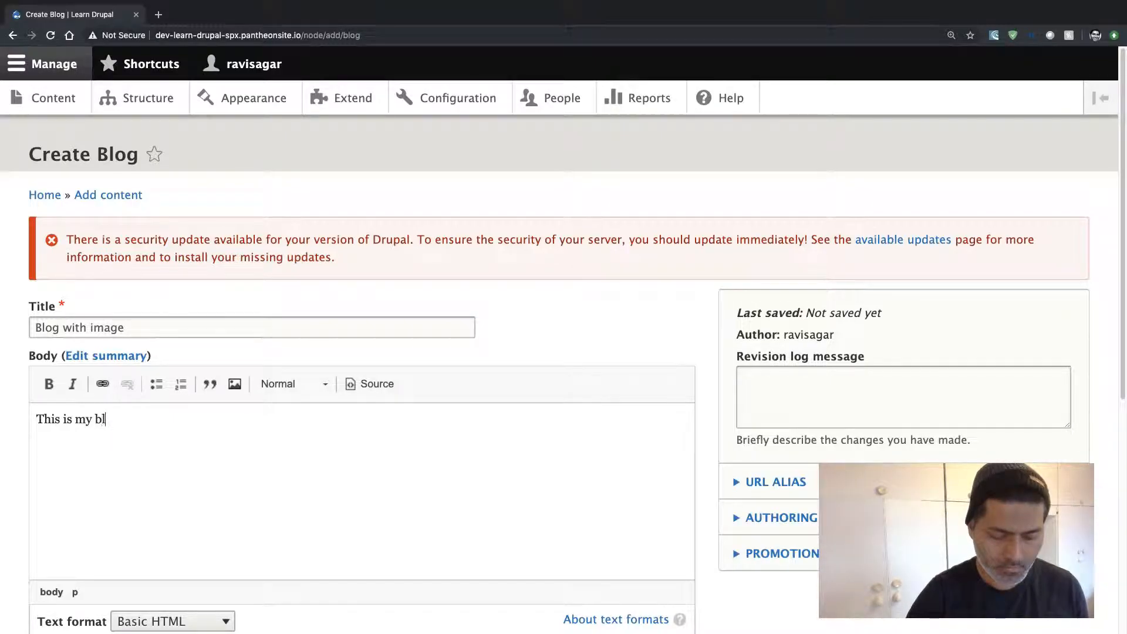
text(og.)
Copy the body sentence and paste it repeatedly so the first paragraph holds it ten times.
key(super+a)
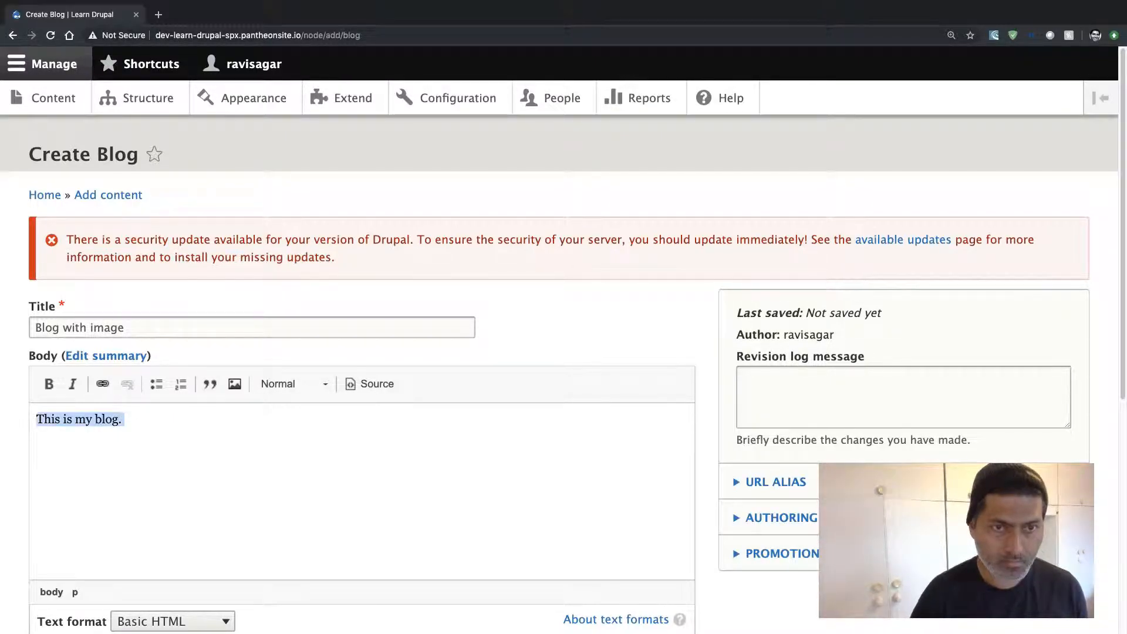
key(super+v)
key(super+v)
key(super+v)
key(super+v)
key(super+v)
key(super+v)
key(super+v)
key(super+v)
key(super+v)
key(super+v)
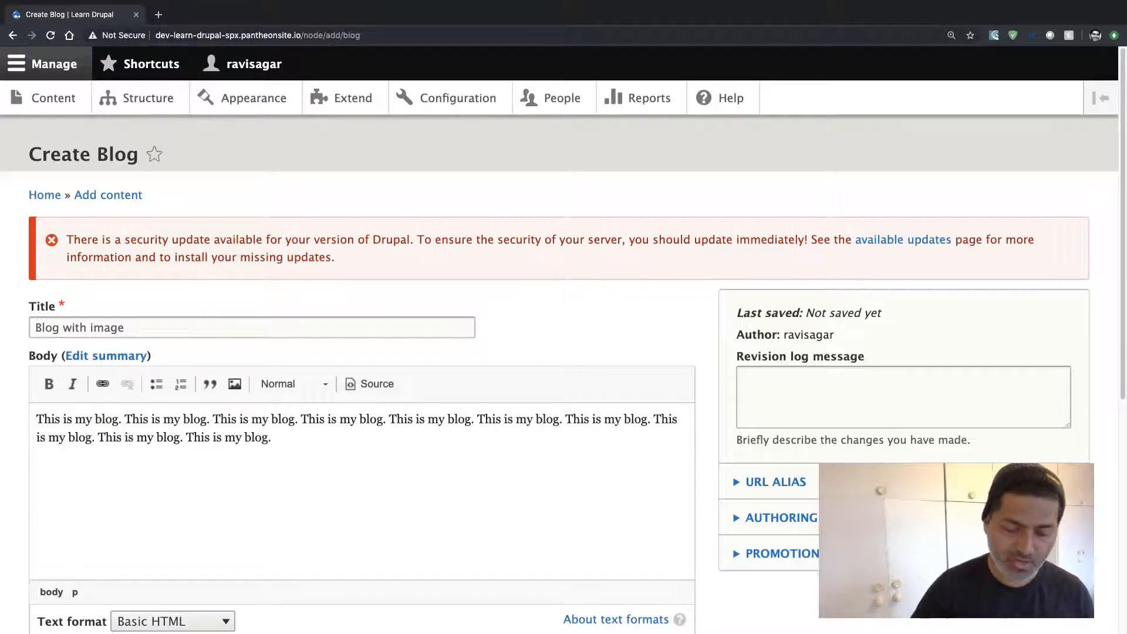
Add a second body paragraph of ten pasted copies of the sentence and remove the blank paragraph between the two.
key(Return)
key(Return)
key(super+v)
key(super+v)
key(super+v)
key(super+v)
key(super+v)
key(super+v)
key(super+v)
key(super+v)
key(super+v)
key(super+v)
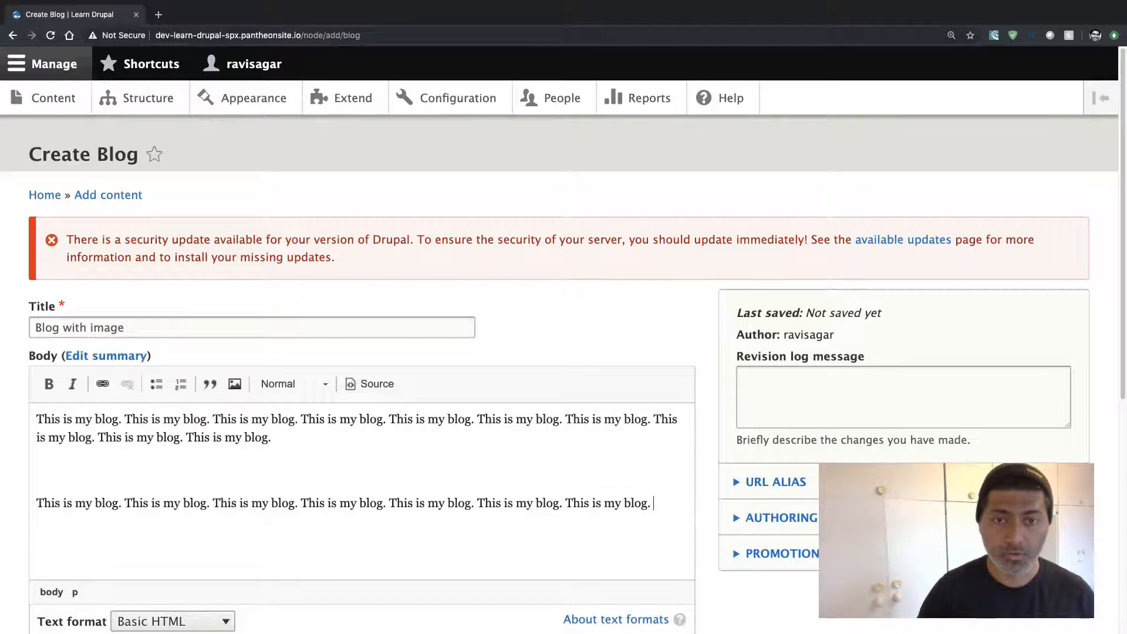
key(Up)
key(Up)
key(BackSpace)
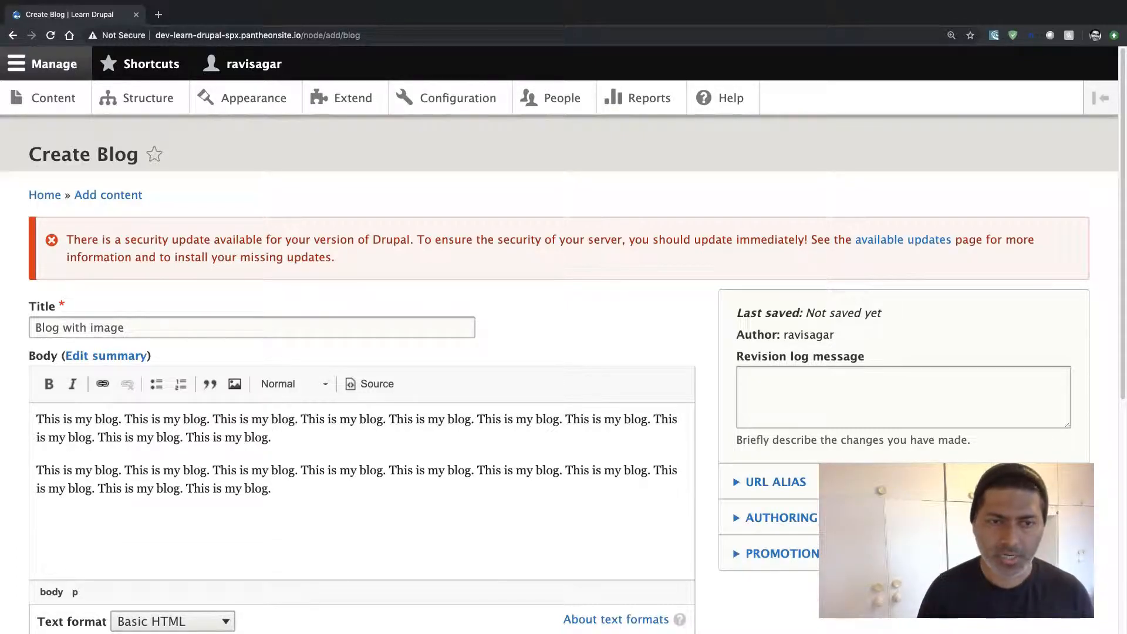
Upload Custom Button.jpg from the Desktop to the post's Image field.
scroll(262, 446, down, 5)
scroll(262, 446, down, 2)
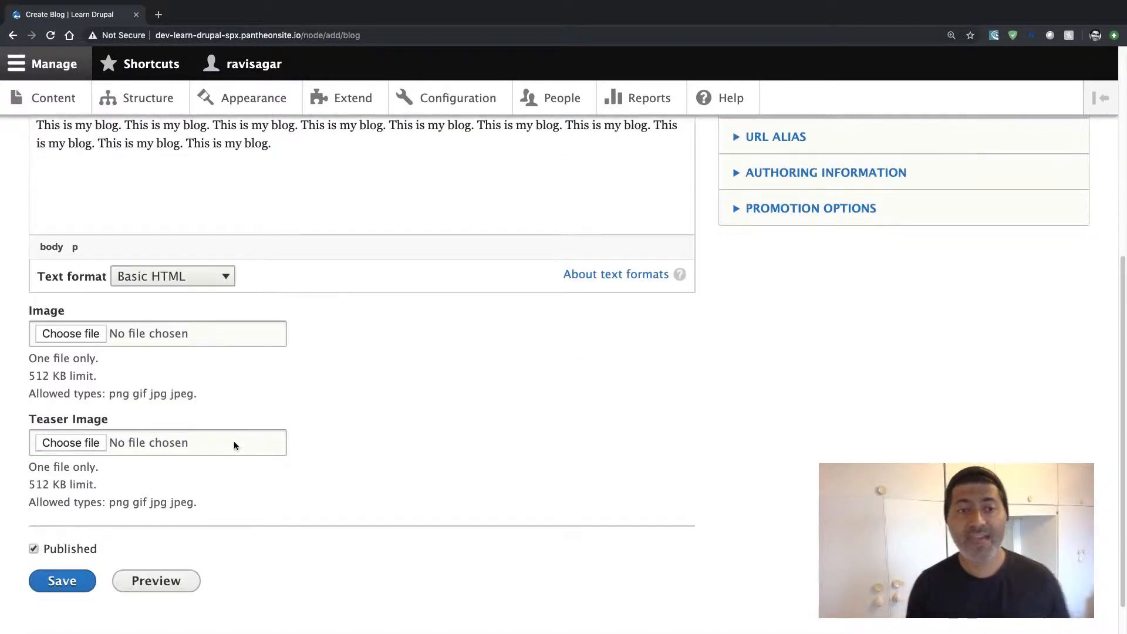
click(71, 334)
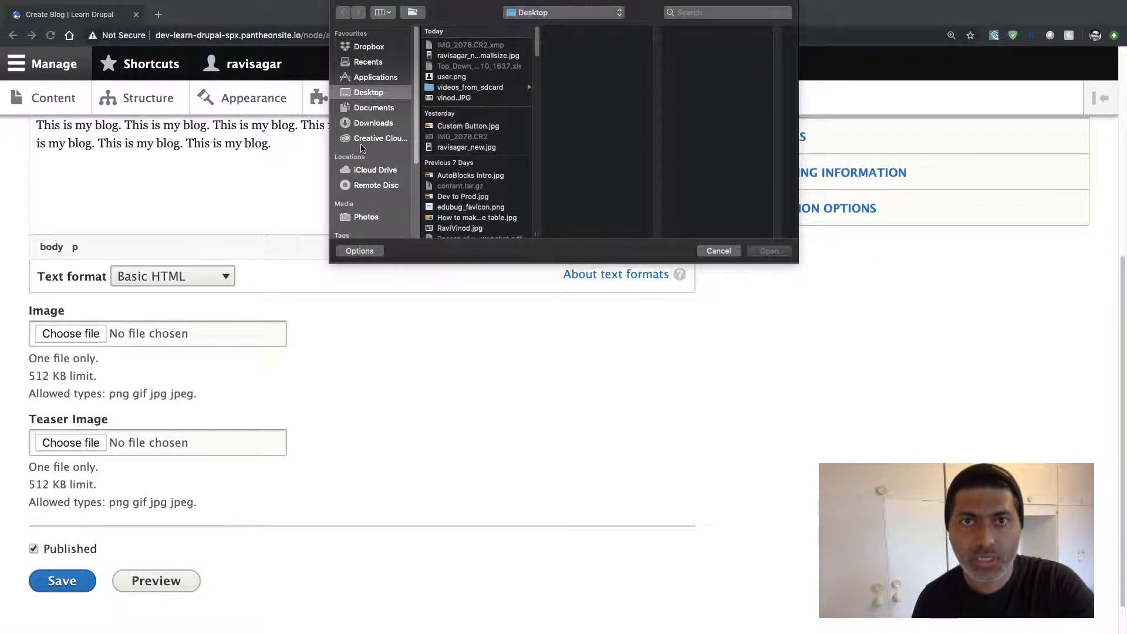
click(467, 127)
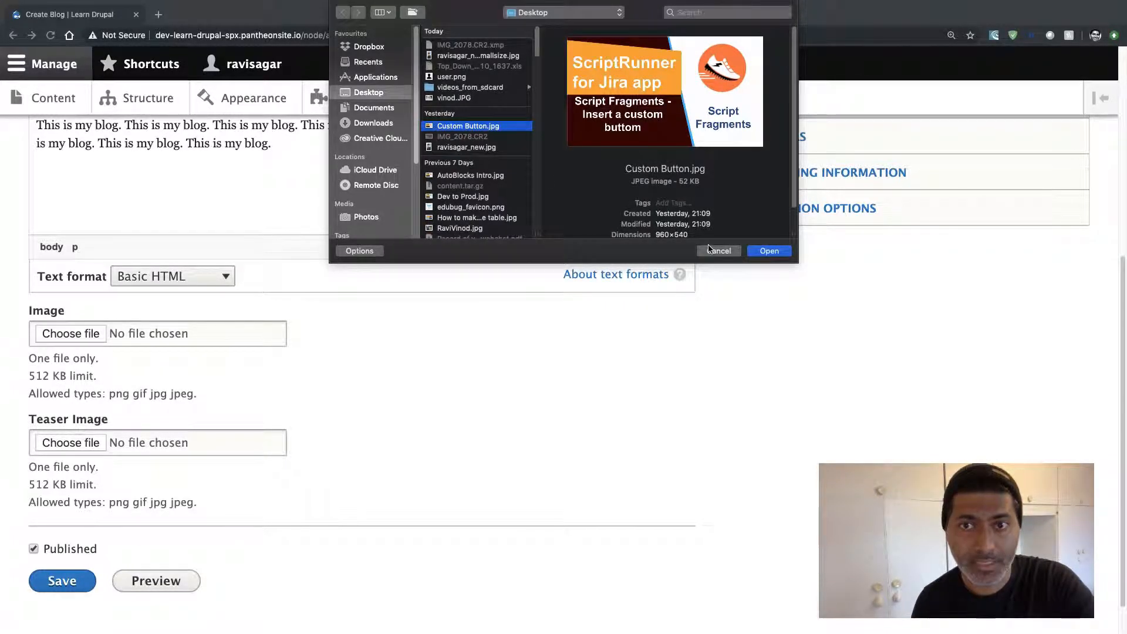
click(769, 251)
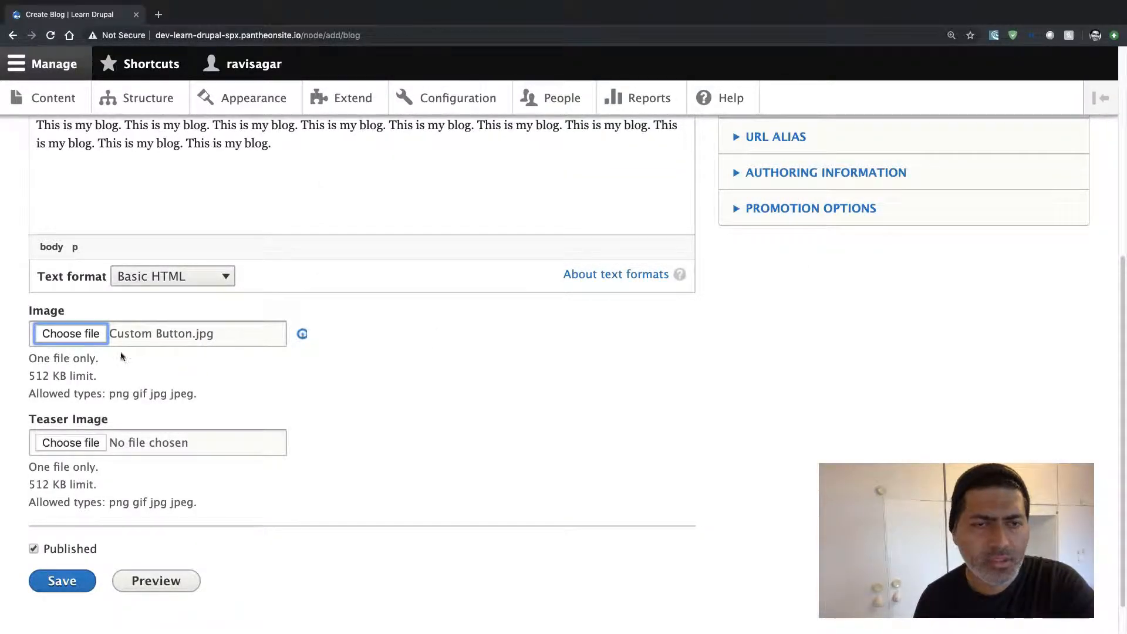
Enter "Image" as the alternative text of the uploaded image.
scroll(140, 349, down, 2)
click(155, 309)
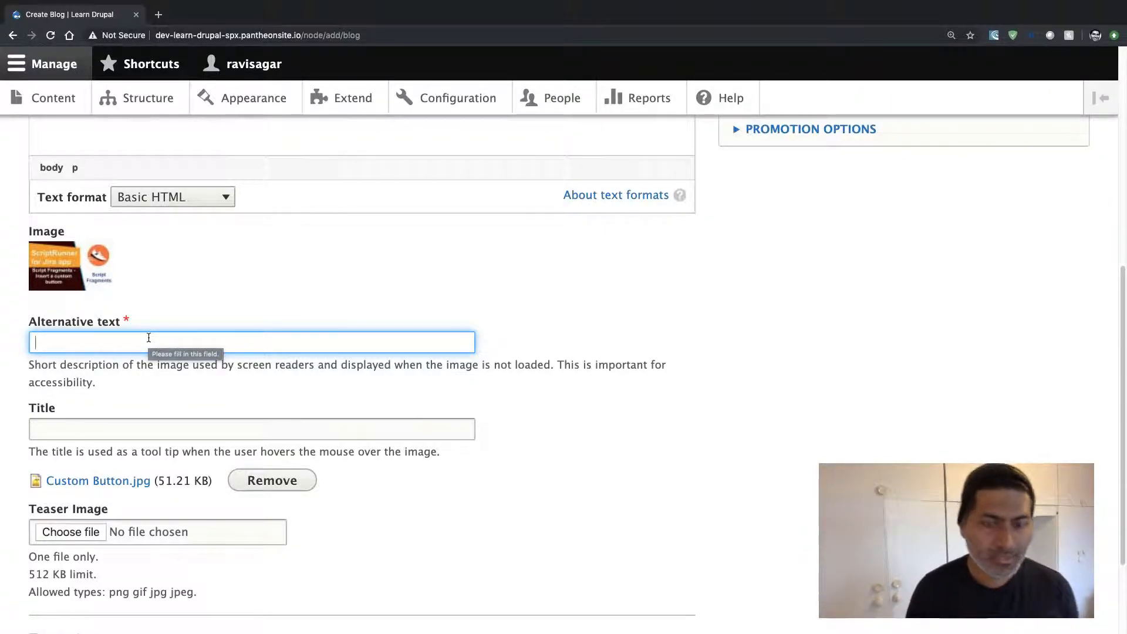
text(I)
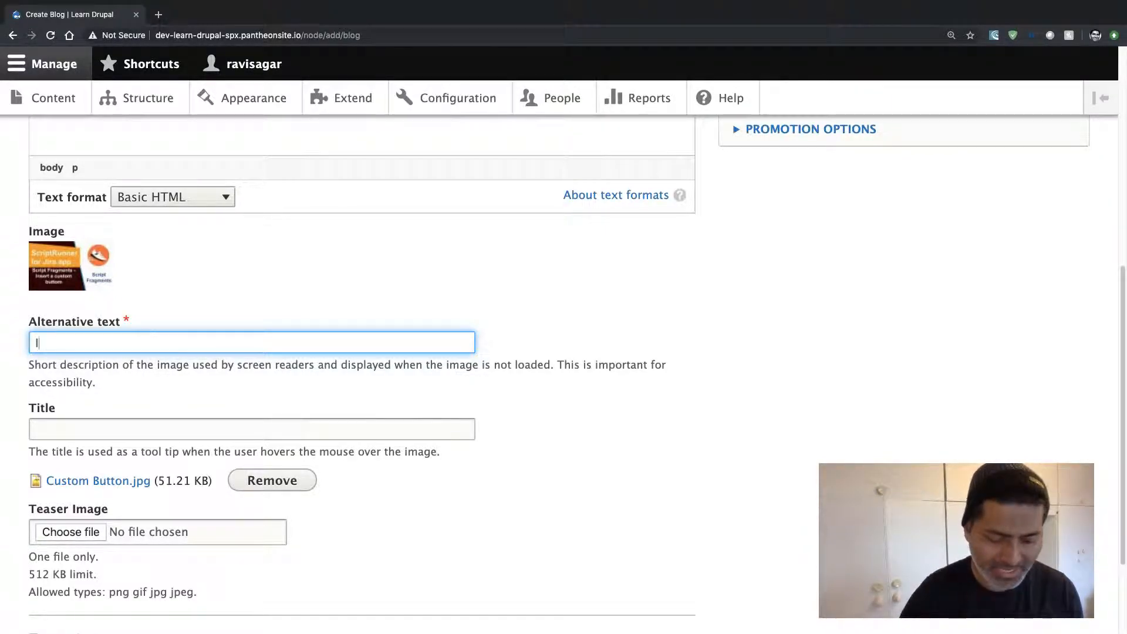
text(mage)
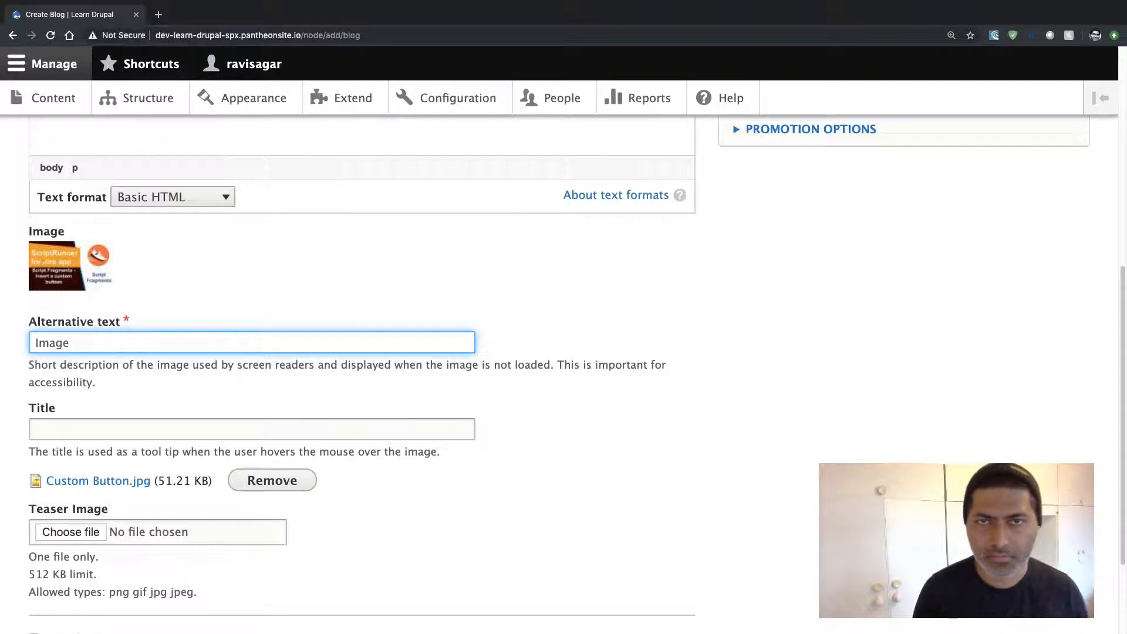
Upload user.png from the Desktop to the post's Teaser Image field.
scroll(352, 352, down, 2)
click(60, 405)
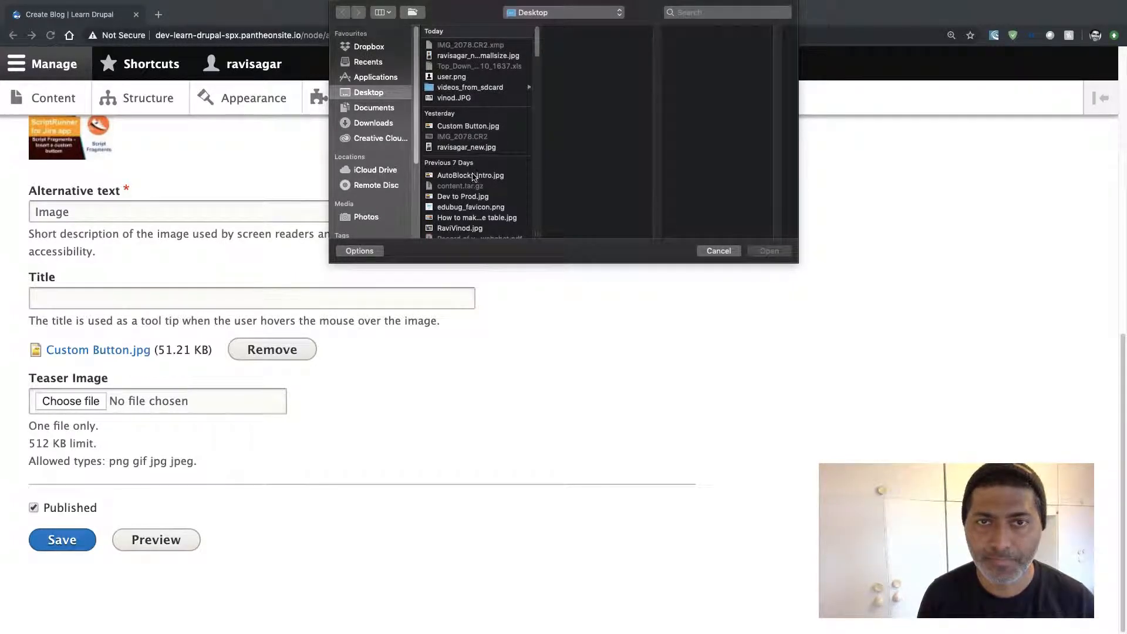
click(457, 79)
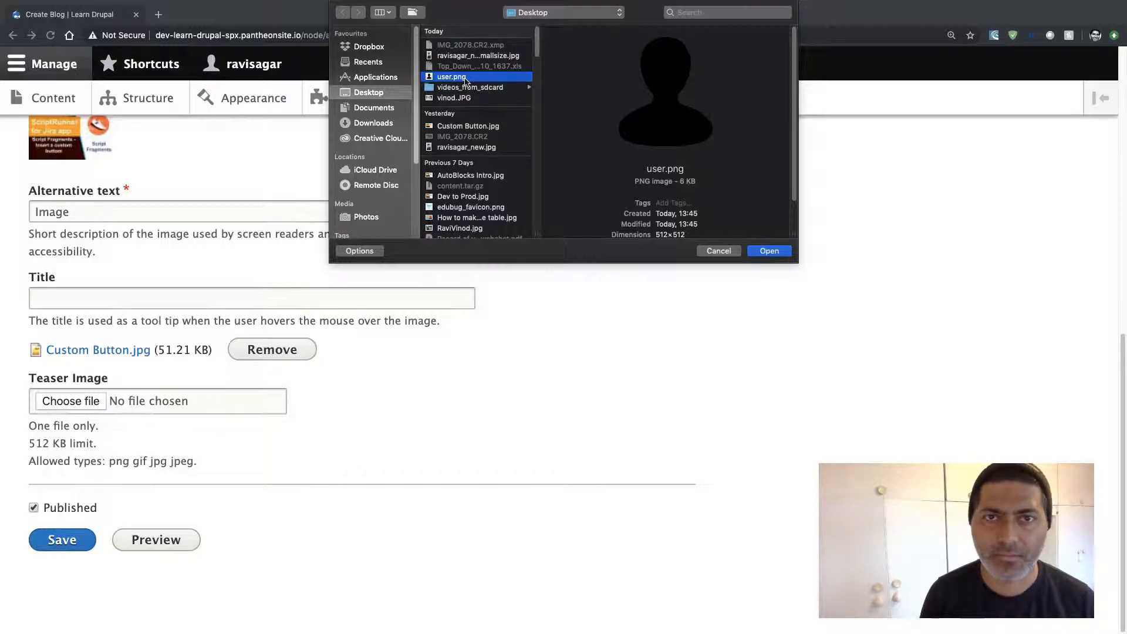
click(773, 252)
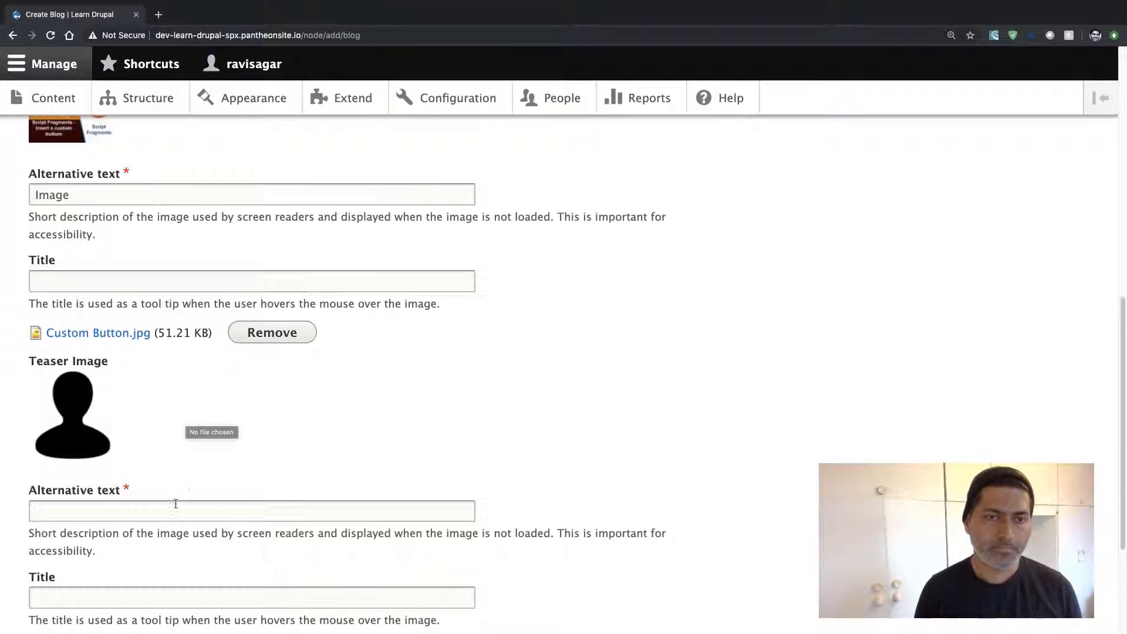
Enter "Teaser" as the teaser image's alternative text and save the published blog post.
click(175, 509)
text(T)
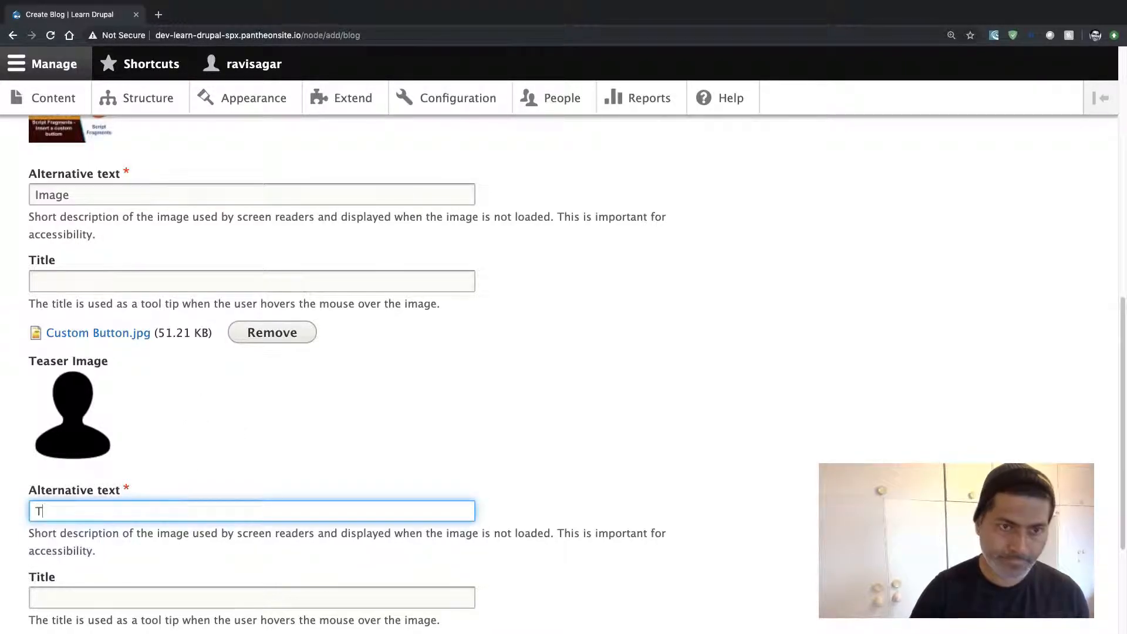
text(easer)
scroll(158, 464, down, 3)
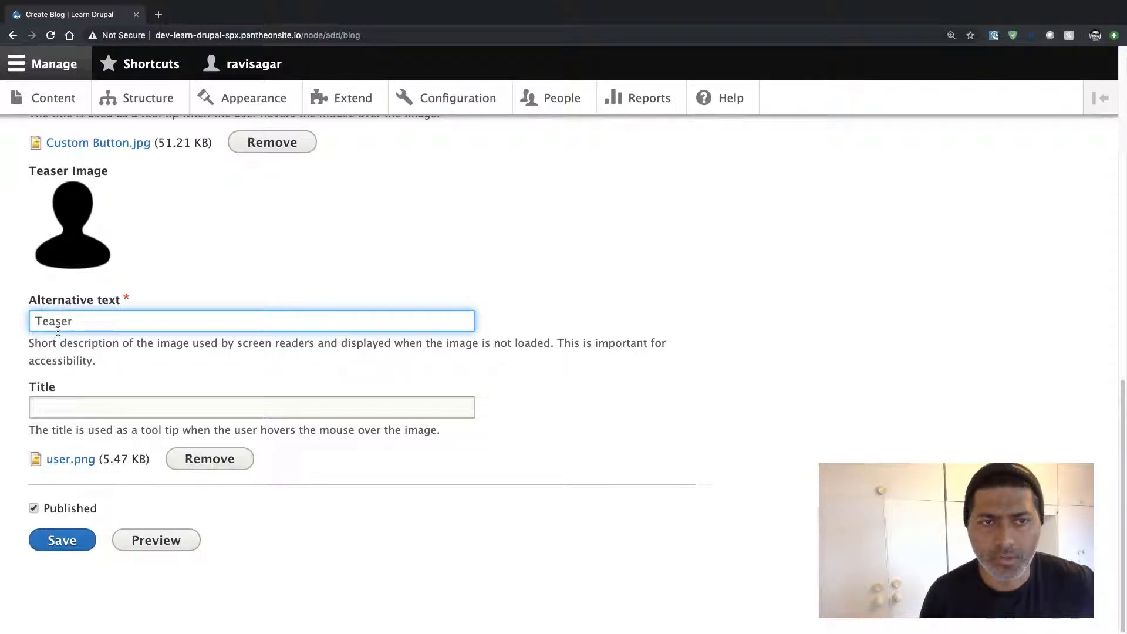
click(65, 546)
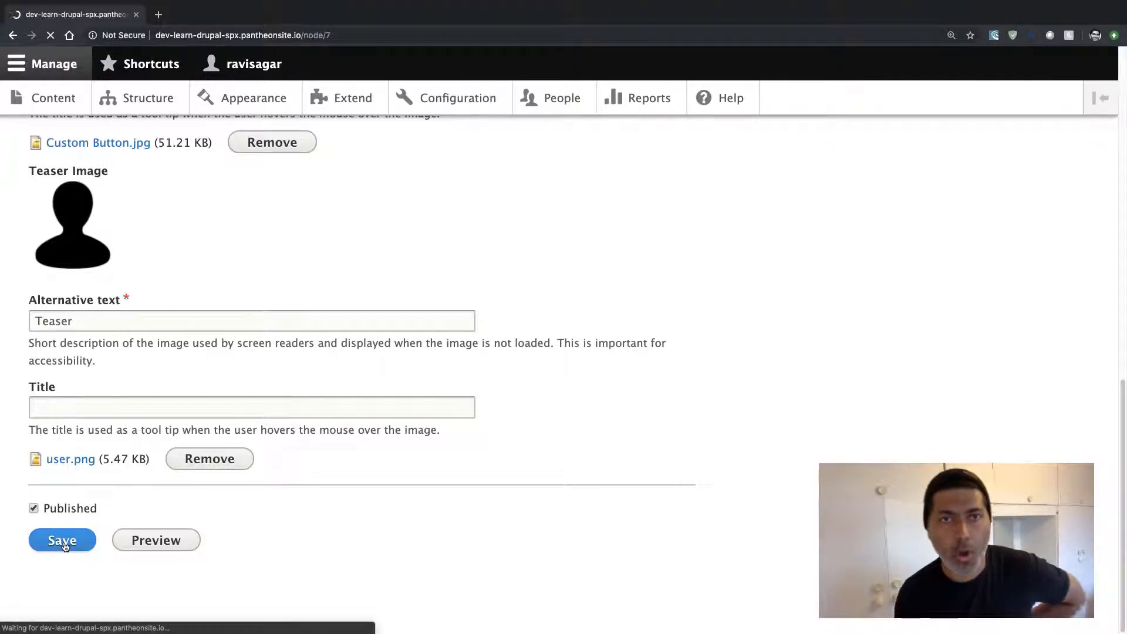
Review the saved post's page, checking its body text, Image, Teaser Image and page address.
scroll(389, 463, down, 10)
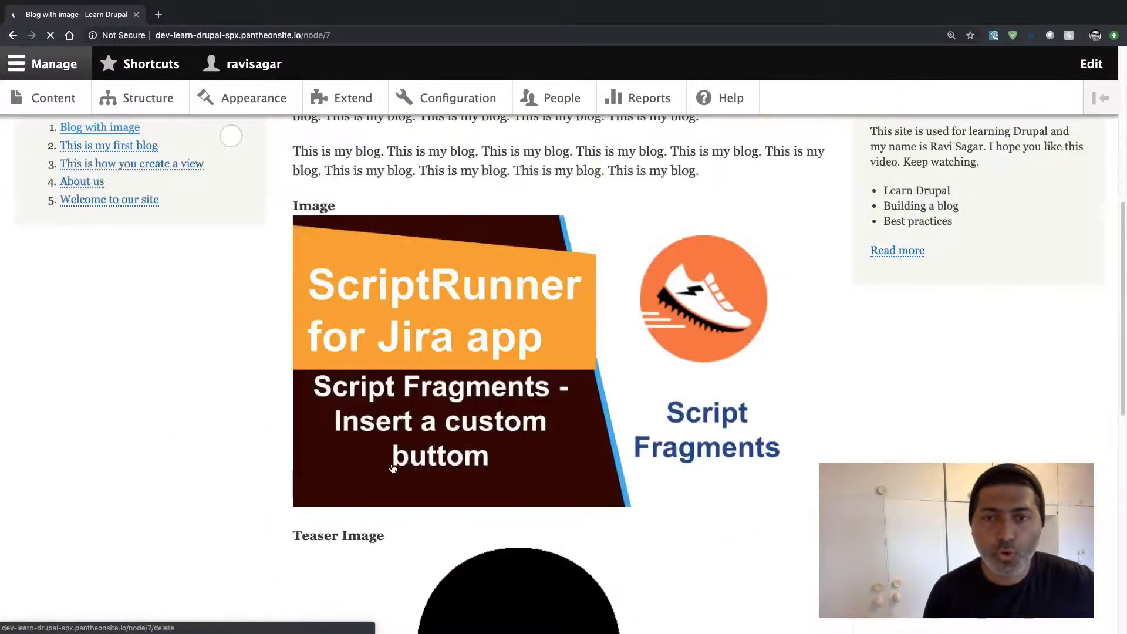
scroll(392, 498, up, 6)
scroll(384, 503, down, 1)
scroll(384, 503, down, 2)
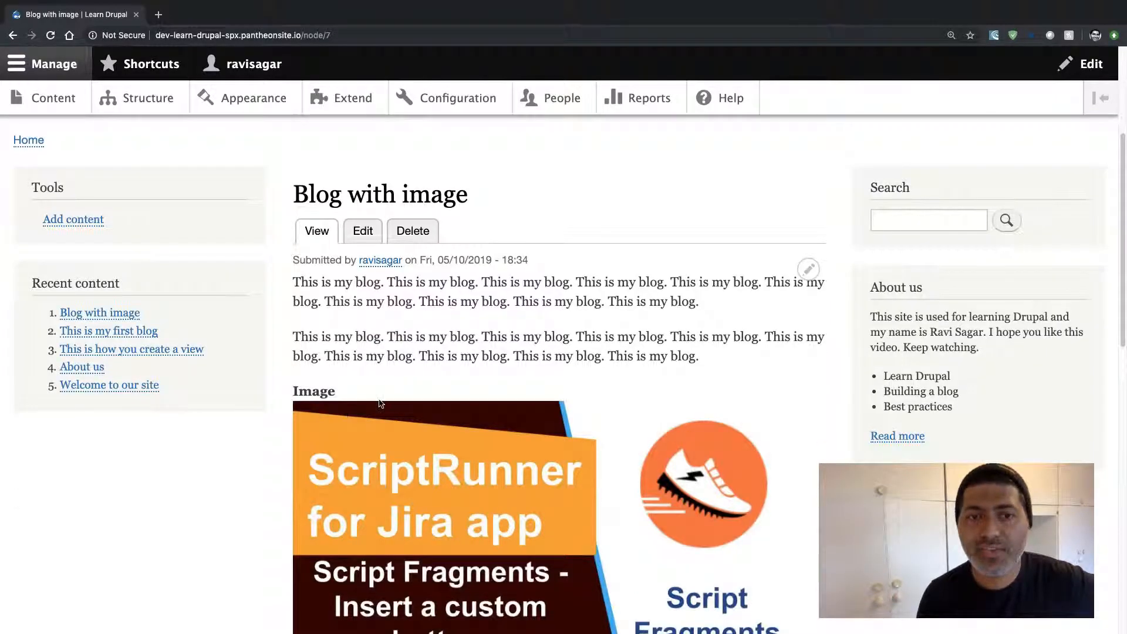
scroll(365, 390, down, 4)
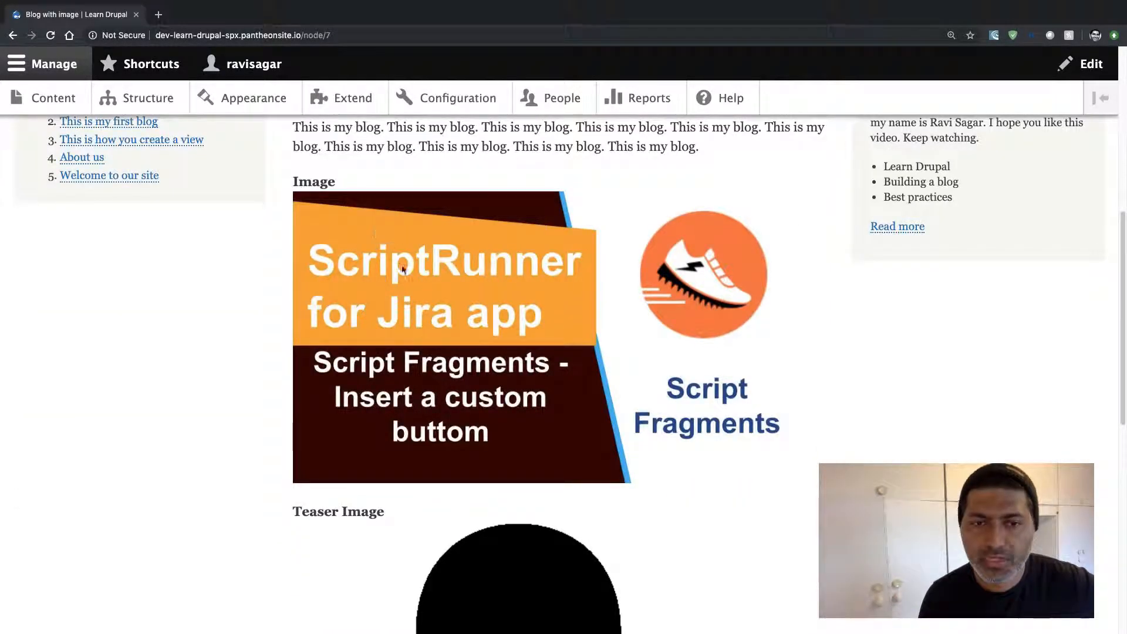
scroll(440, 382, down, 4)
scroll(465, 395, down, 4)
scroll(466, 394, up, 4)
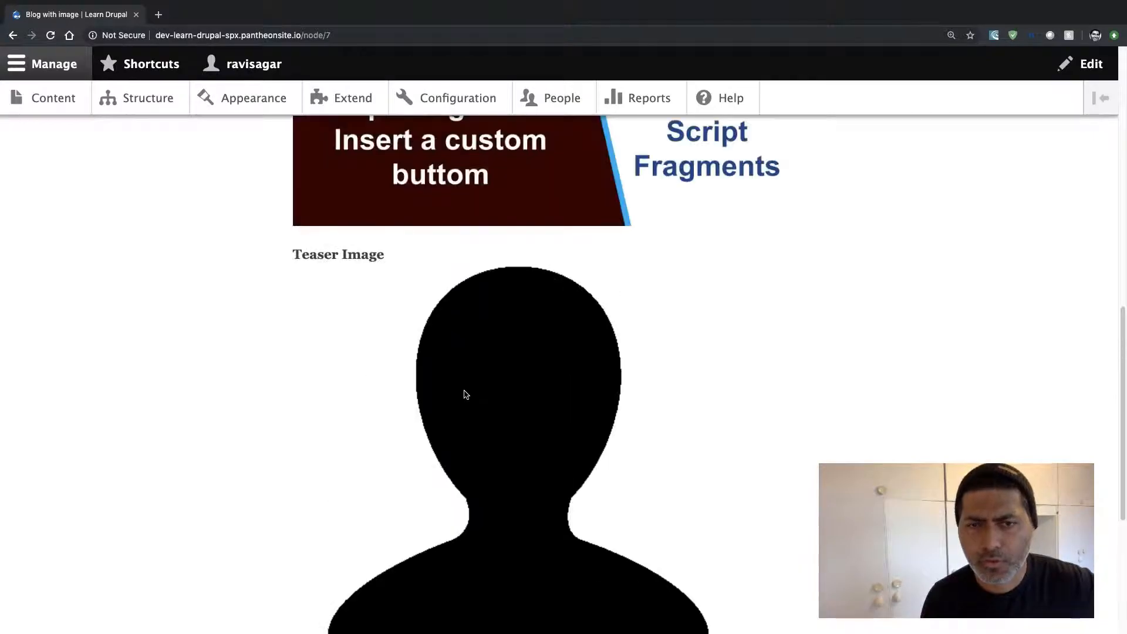
scroll(465, 394, up, 5)
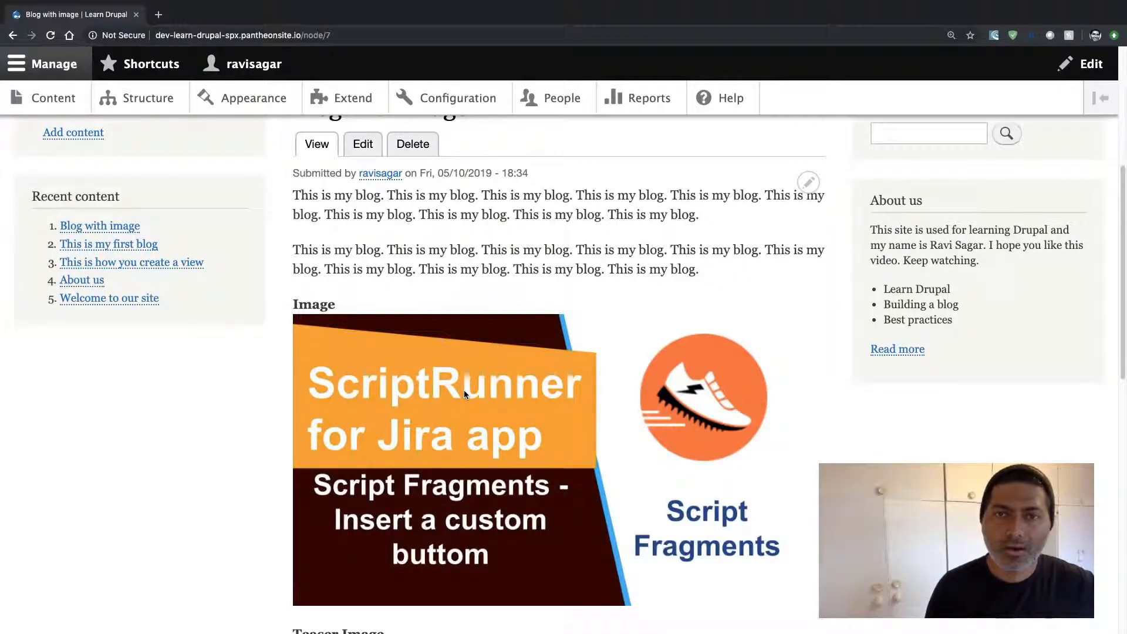
scroll(437, 364, down, 3)
scroll(436, 392, up, 3)
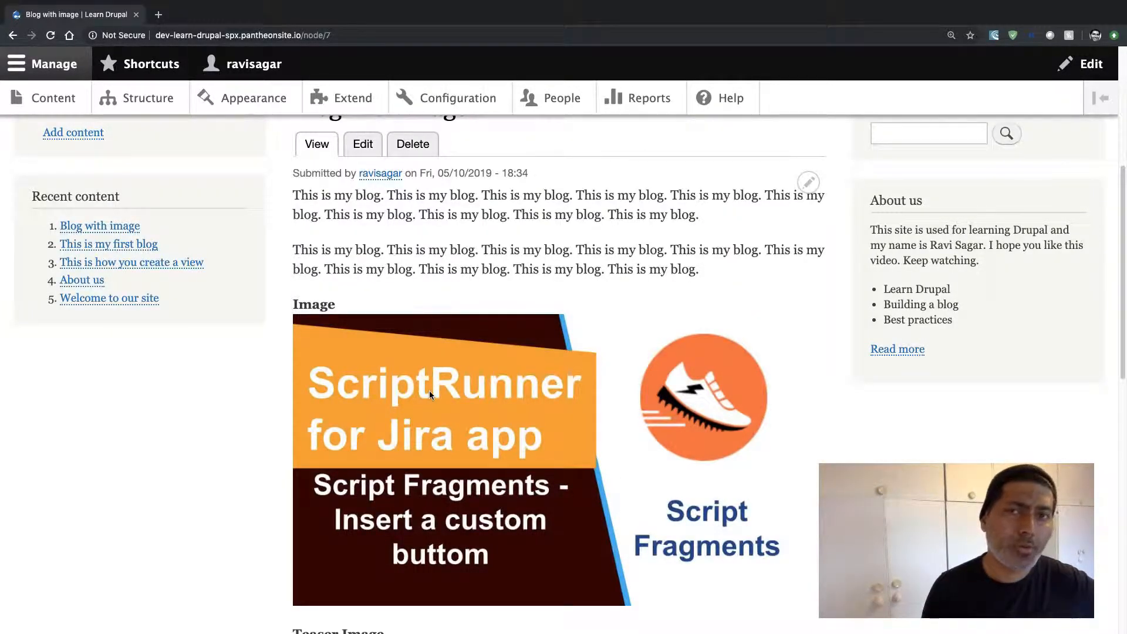
scroll(446, 403, up, 3)
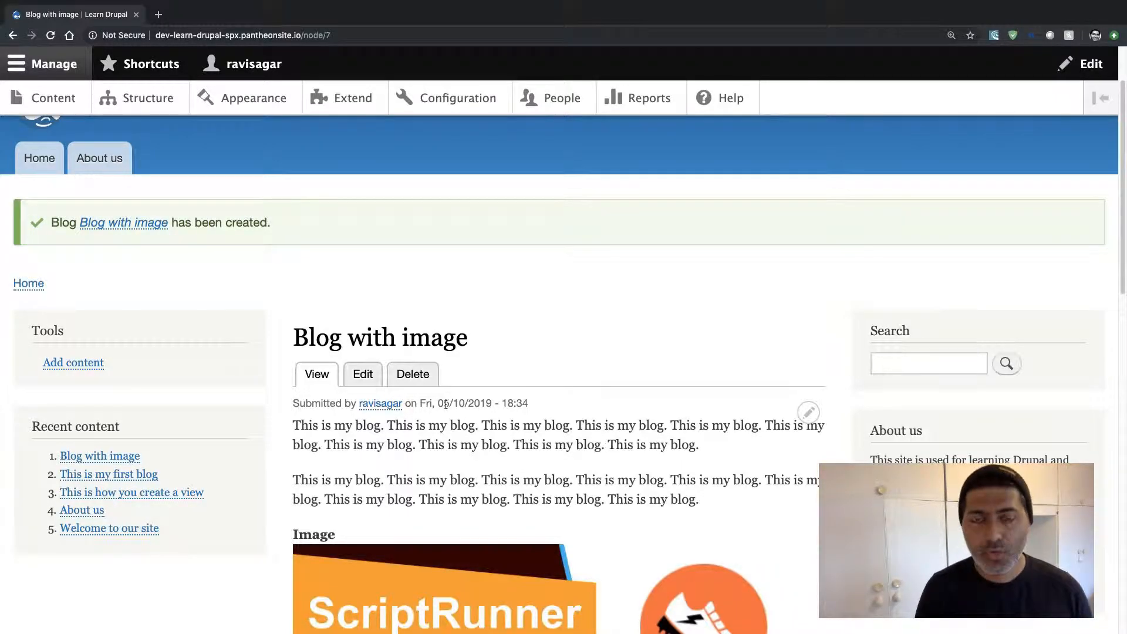
scroll(446, 404, down, 5)
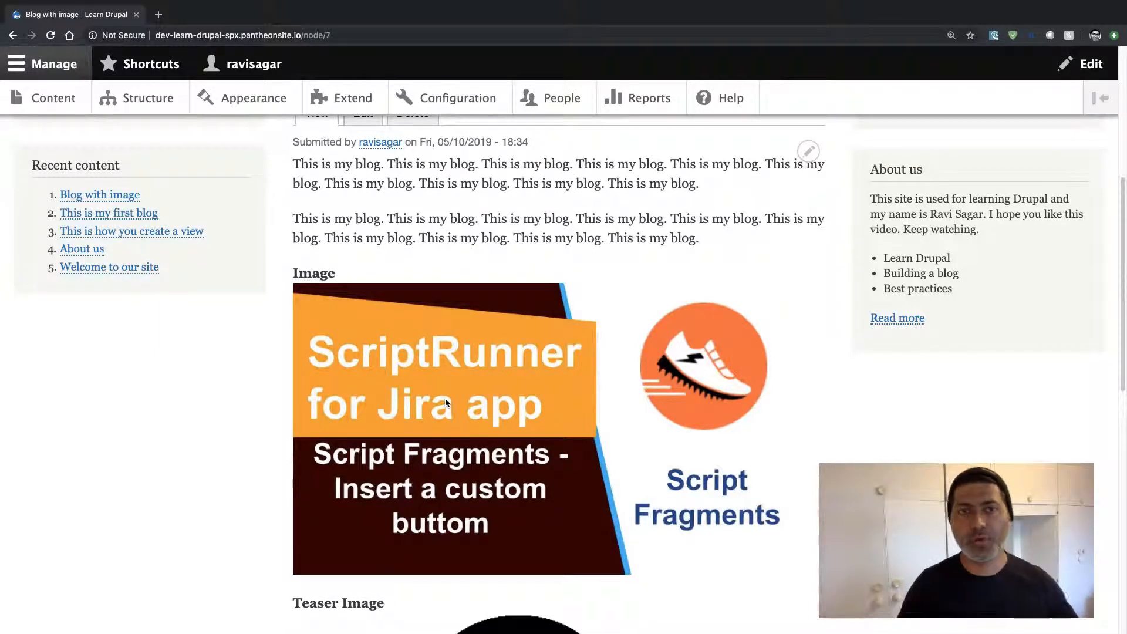
scroll(445, 398, up, 4)
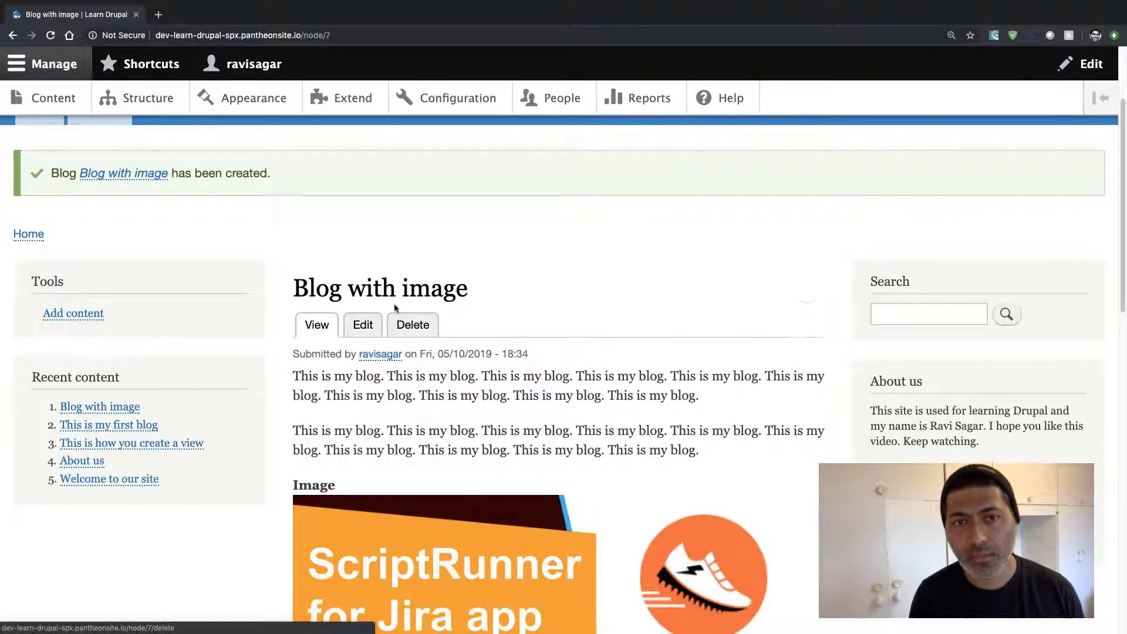
click(288, 33)
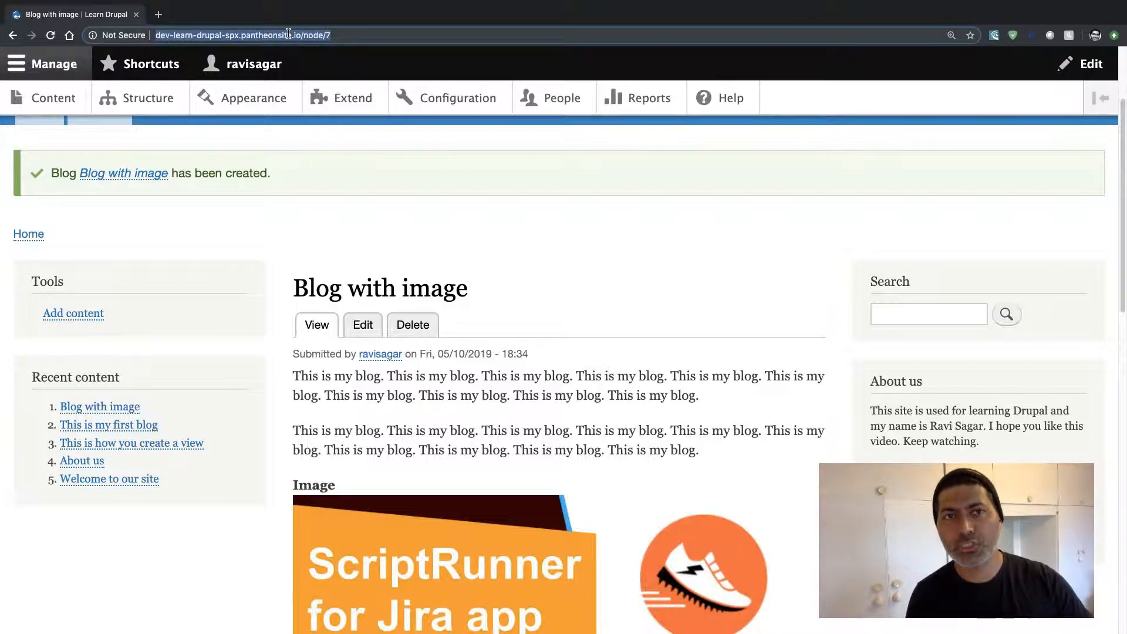
click(625, 338)
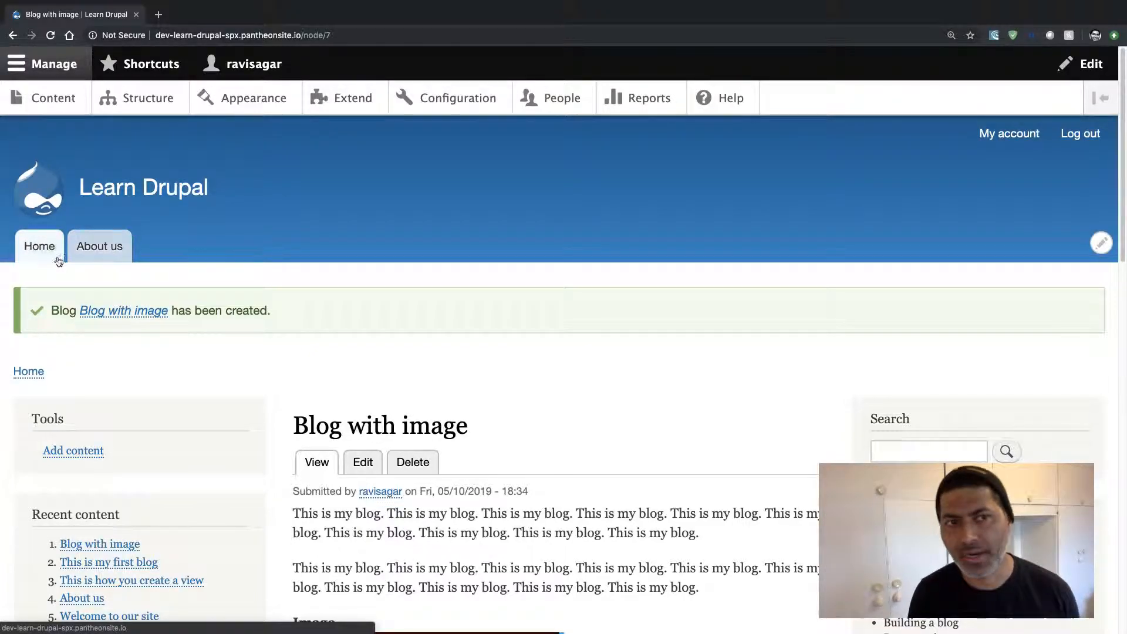
Go to the site's home page and check how the blog posts are displayed in the teaser list.
click(39, 248)
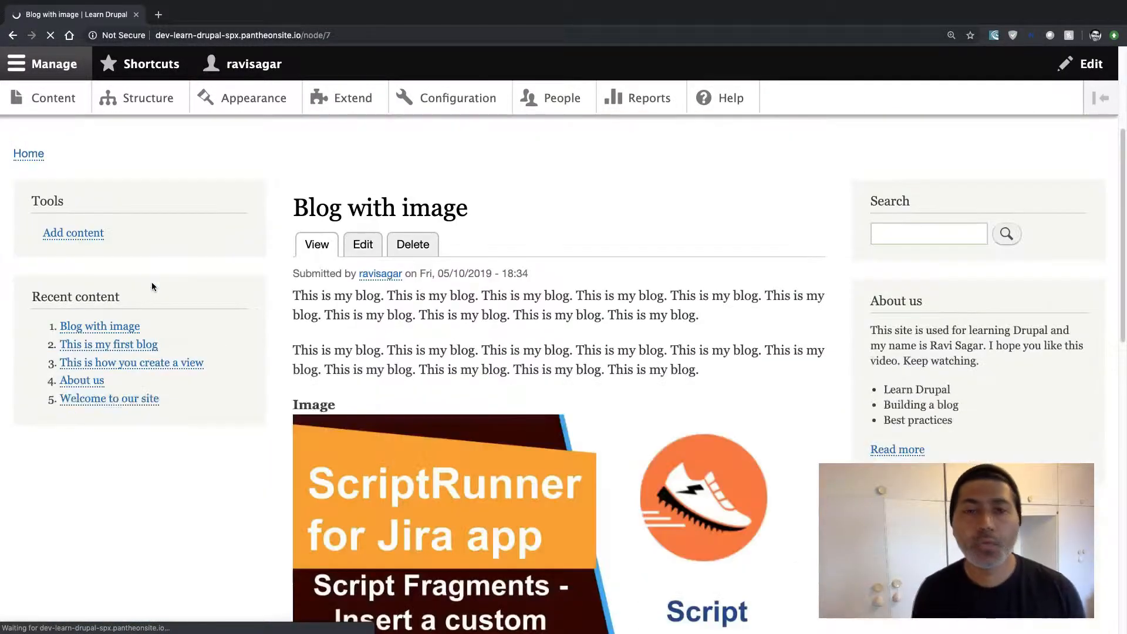
scroll(237, 304, down, 3)
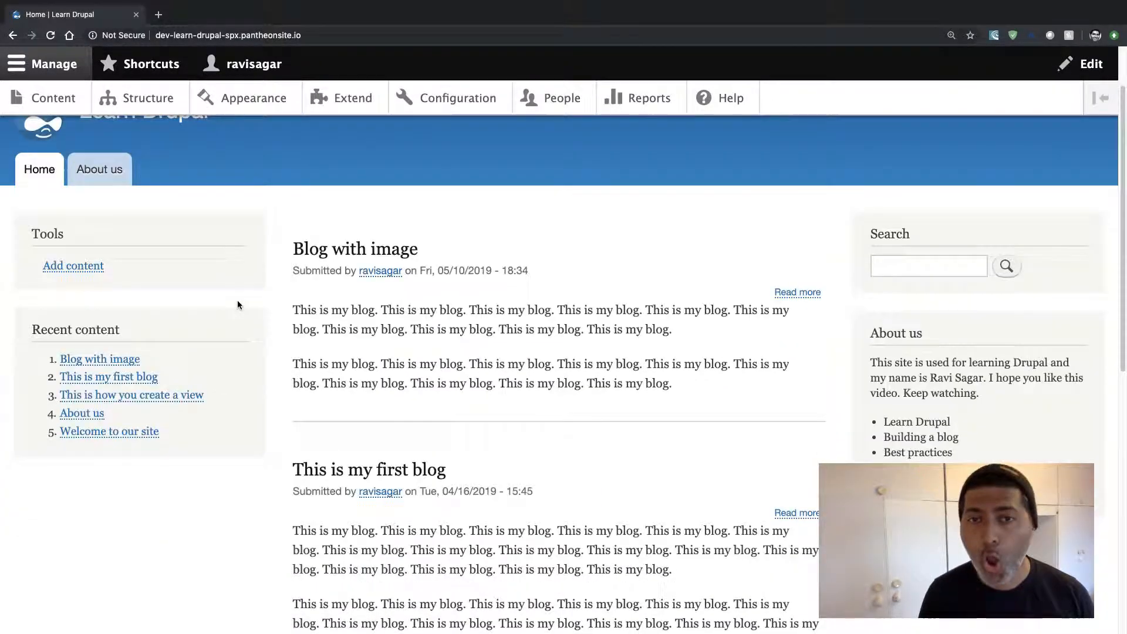
scroll(262, 307, down, 4)
scroll(361, 329, up, 4)
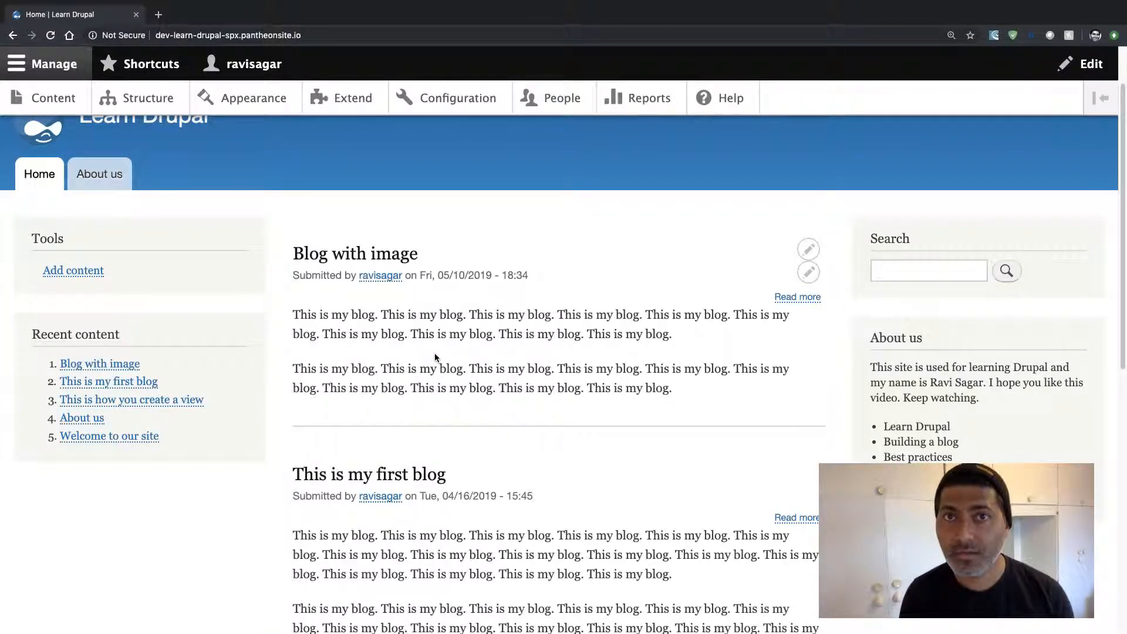
Open the "Blog with image" post from the home page and inspect the images on its full page.
click(355, 254)
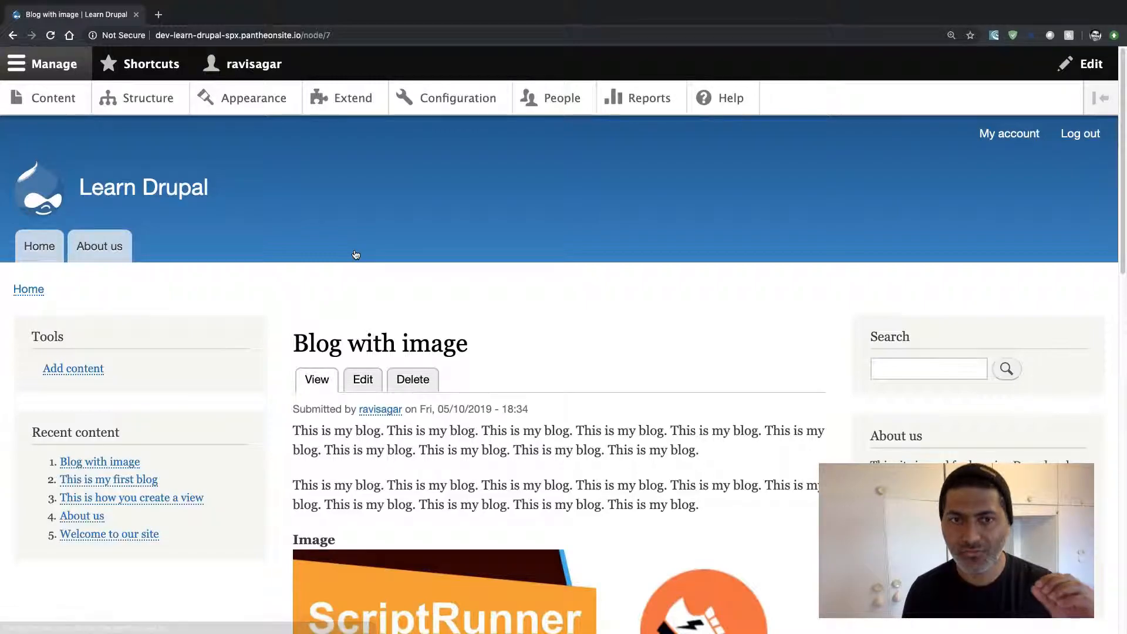
scroll(355, 254, down, 4)
scroll(355, 253, down, 10)
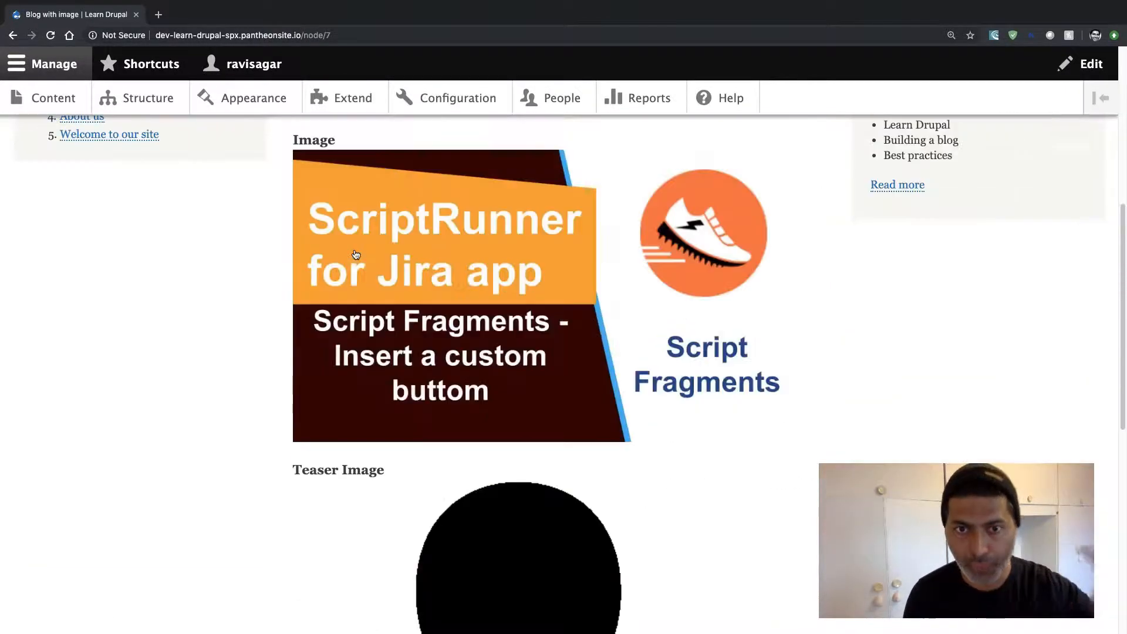
scroll(358, 254, up, 6)
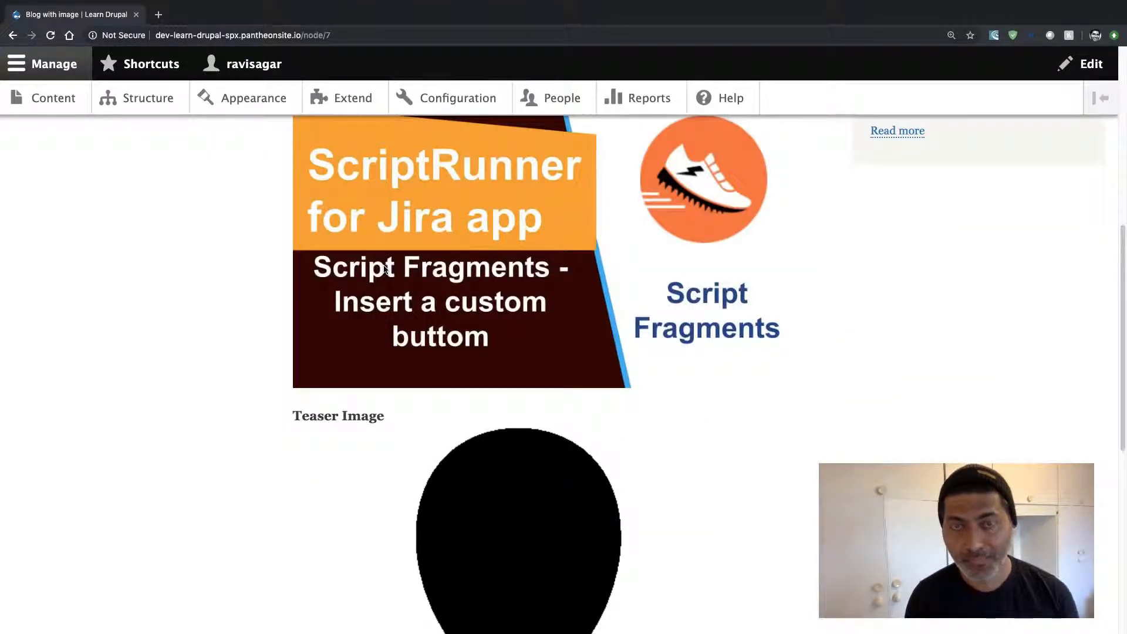
scroll(385, 269, up, 5)
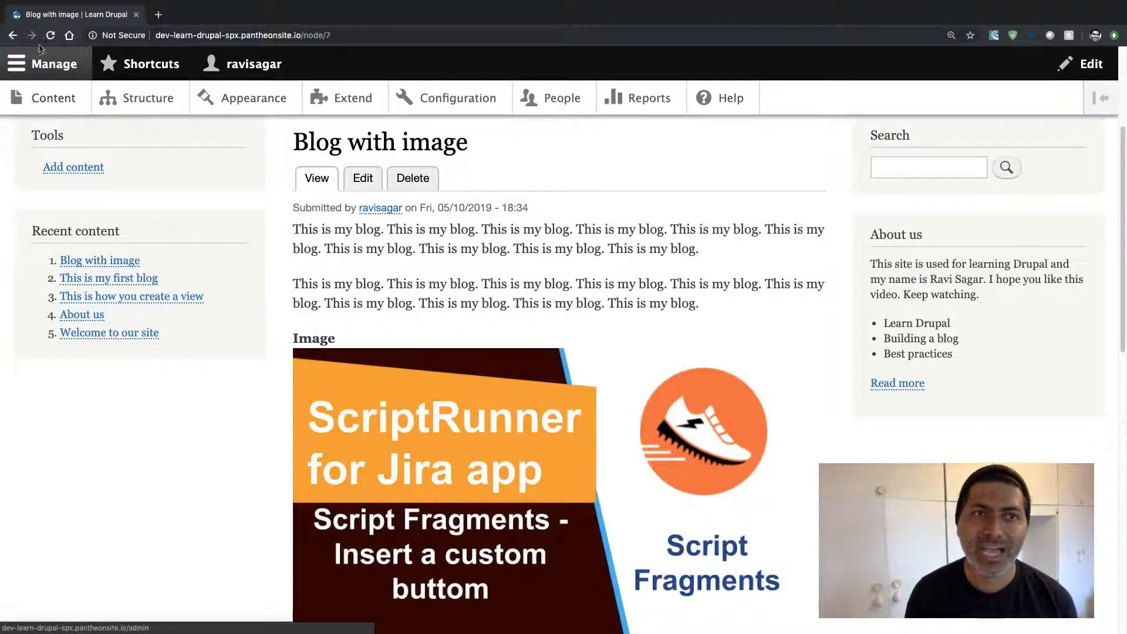
Return to the home page, then reopen "Blog with image" to compare the teaser display with the full post's two images.
click(13, 35)
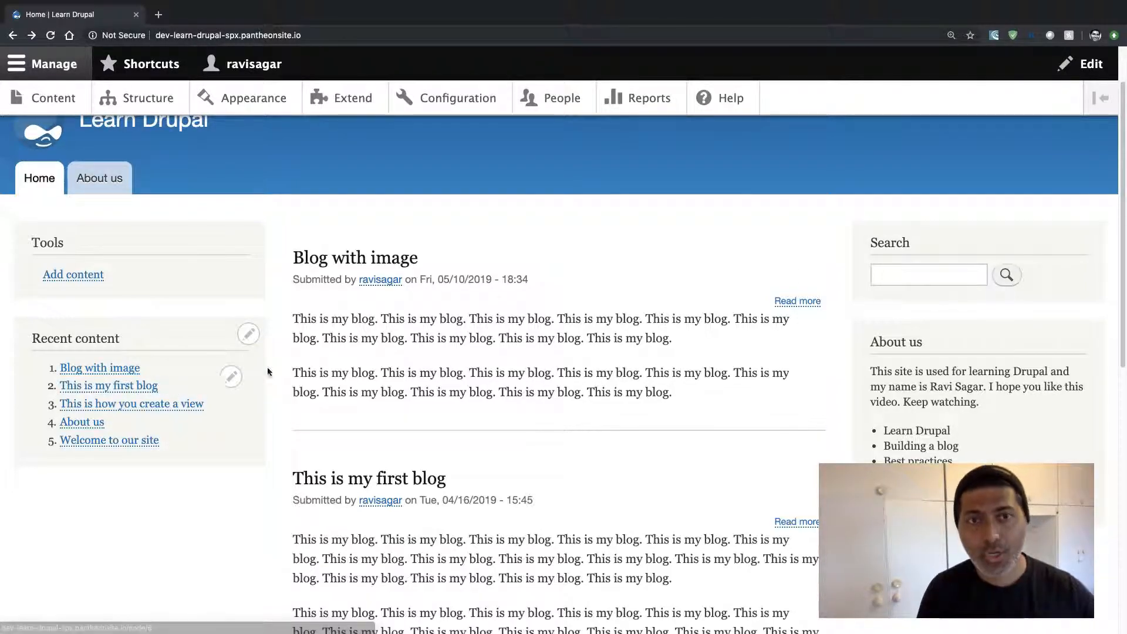
click(352, 258)
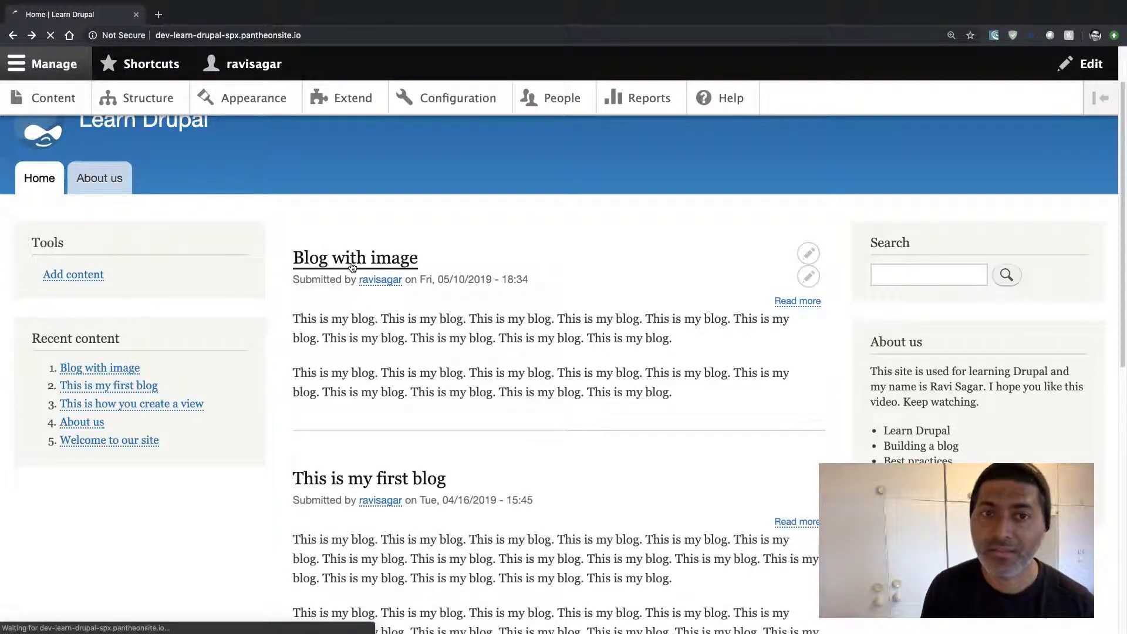
scroll(400, 408, down, 4)
scroll(400, 408, down, 2)
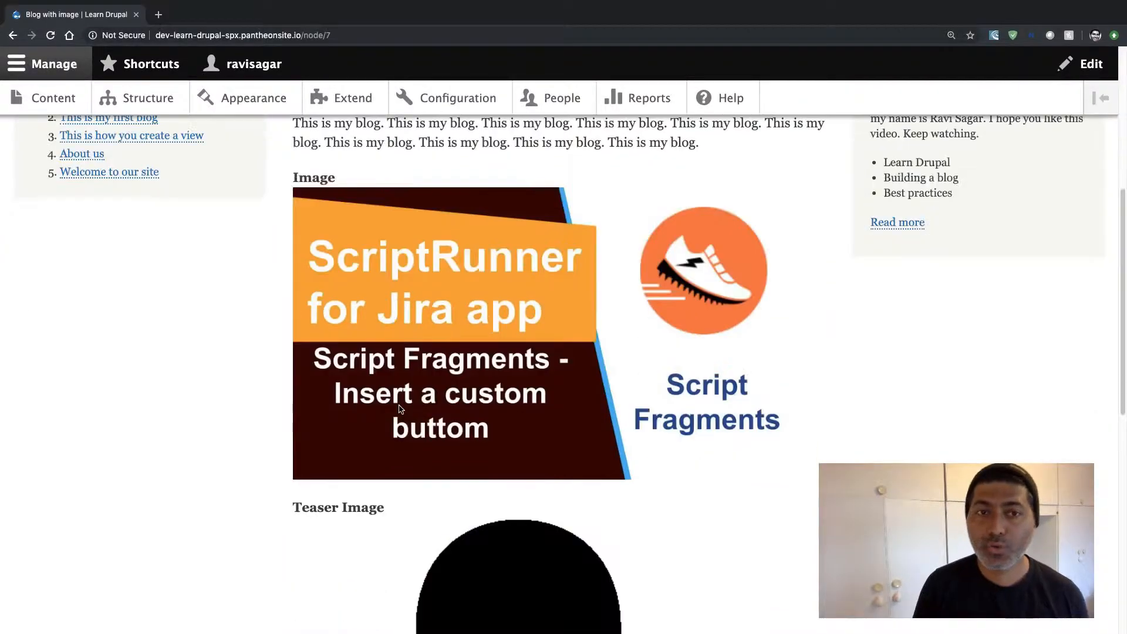
scroll(405, 364, down, 3)
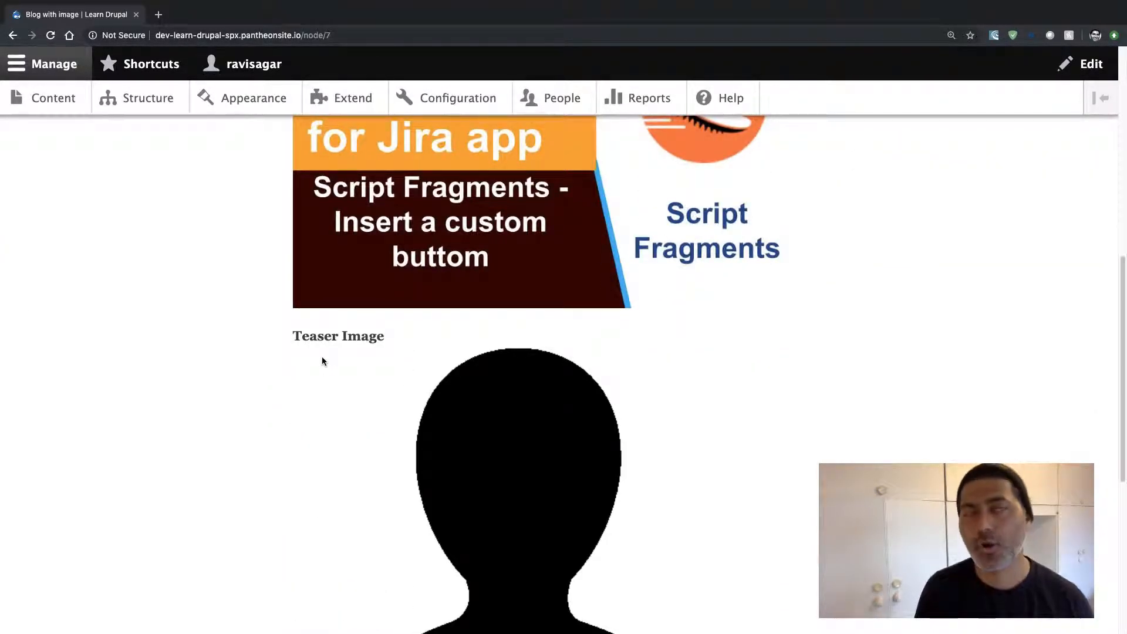
scroll(322, 361, up, 3)
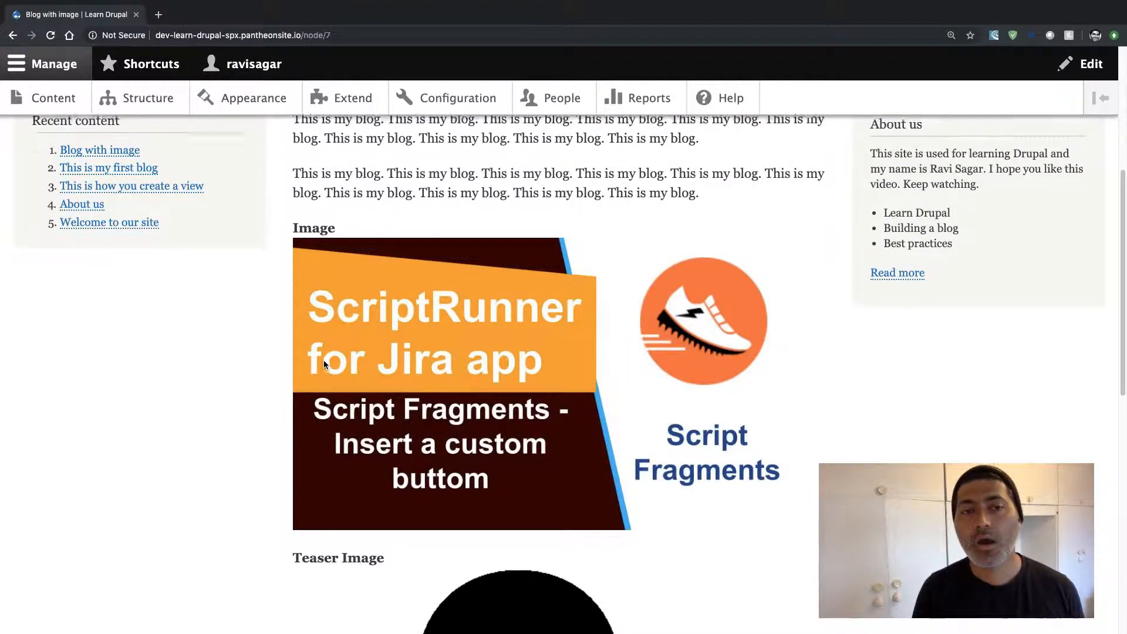
scroll(323, 364, up, 1)
scroll(384, 358, down, 1)
scroll(422, 430, down, 4)
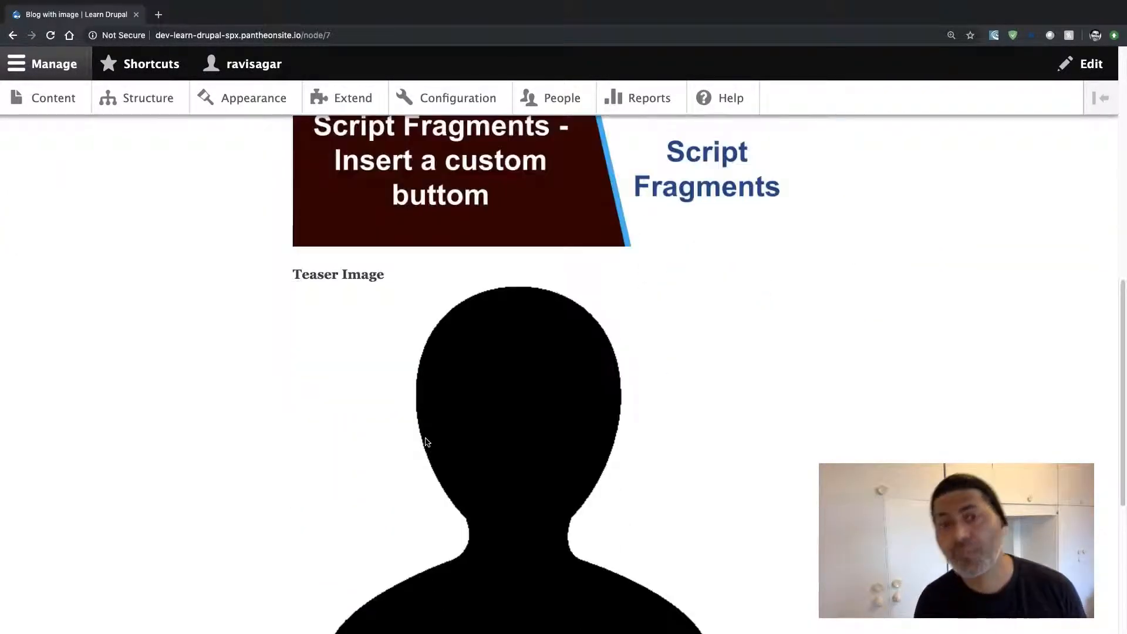
scroll(416, 429, up, 6)
scroll(414, 411, down, 2)
scroll(412, 386, up, 2)
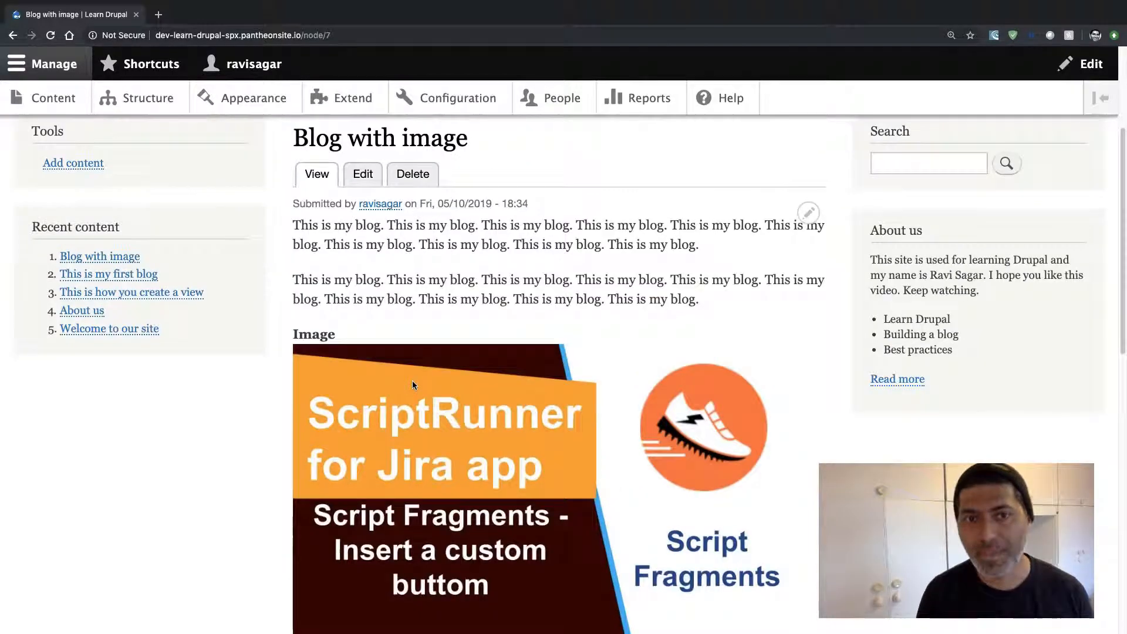
Examine the Image and Teaser Image field labels and the overall layout of the full post.
double_click(311, 336)
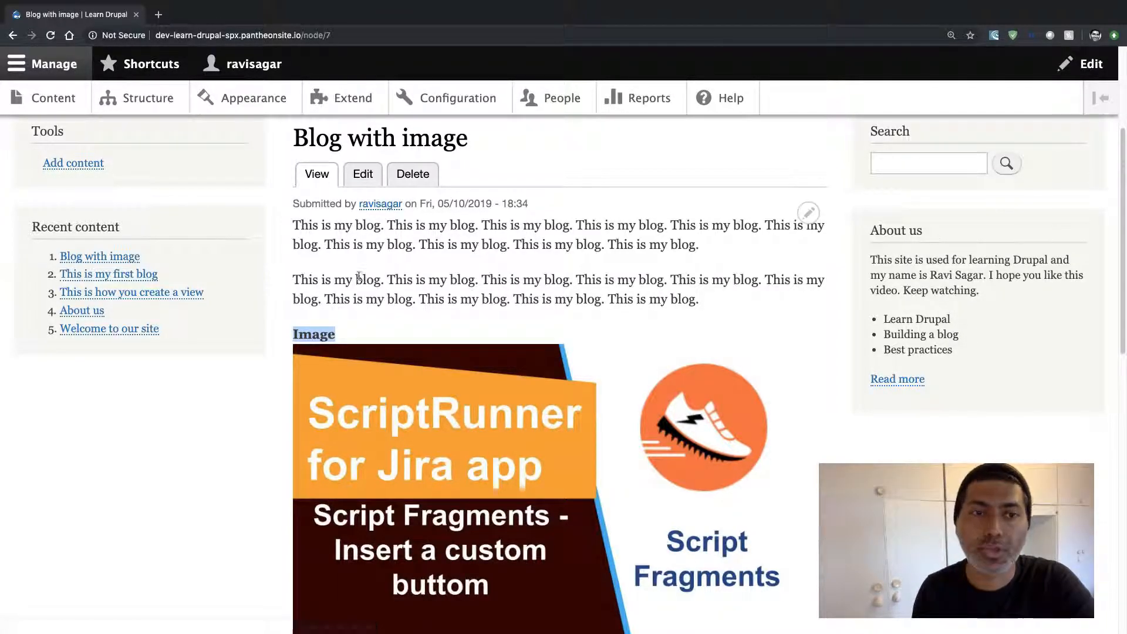
scroll(209, 295, down, 10)
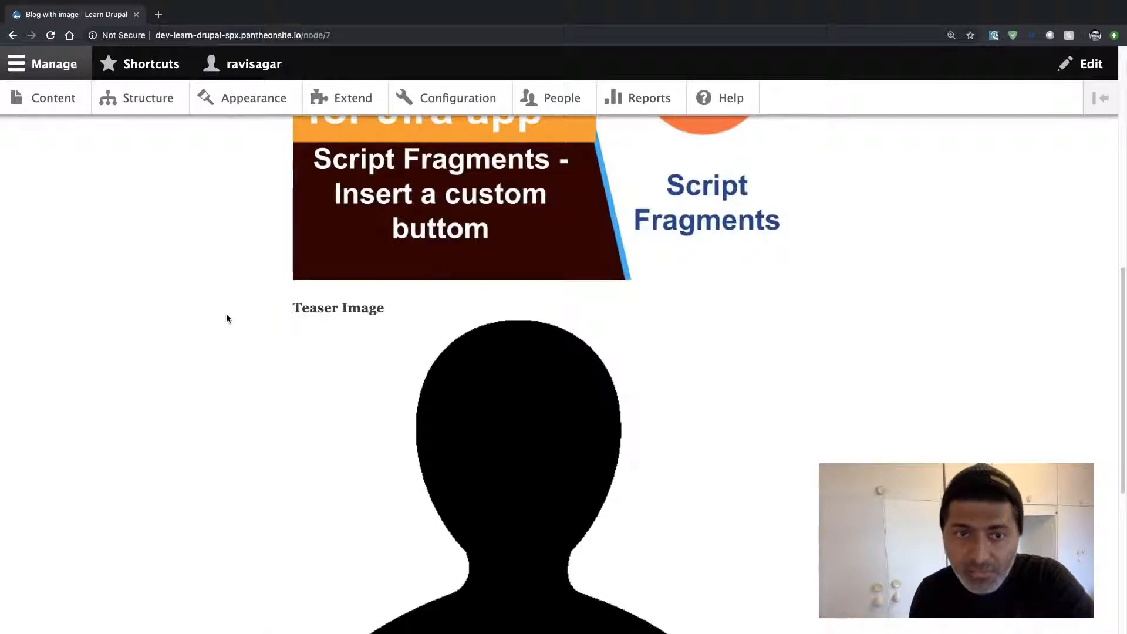
scroll(464, 298, up, 2)
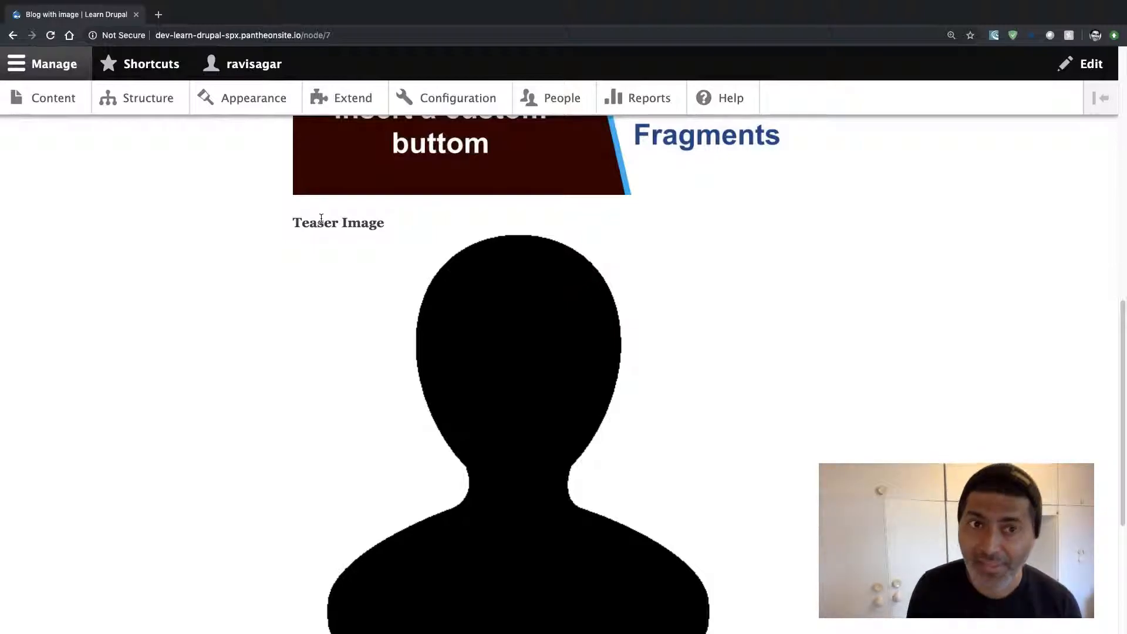
scroll(382, 300, up, 1)
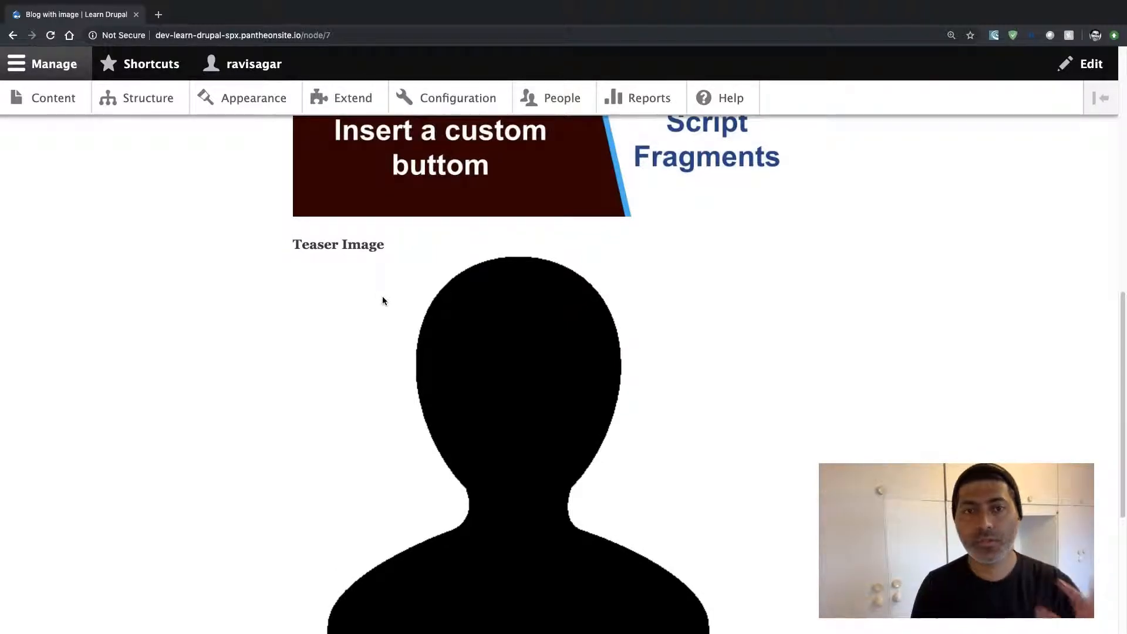
scroll(308, 343, up, 5)
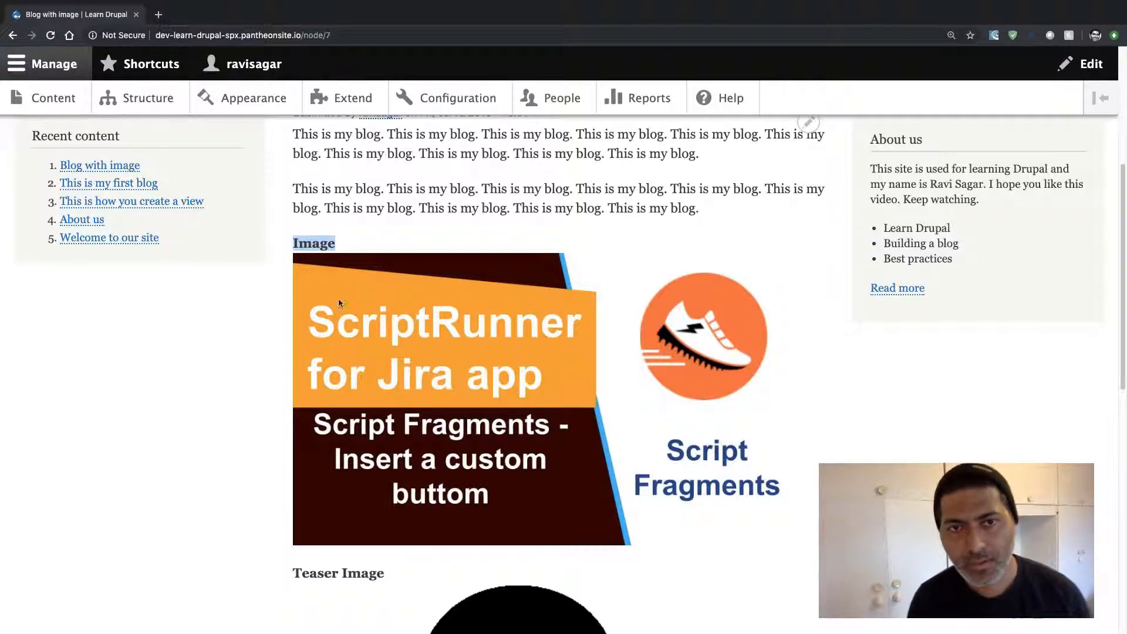
click(436, 213)
scroll(436, 213, up, 2)
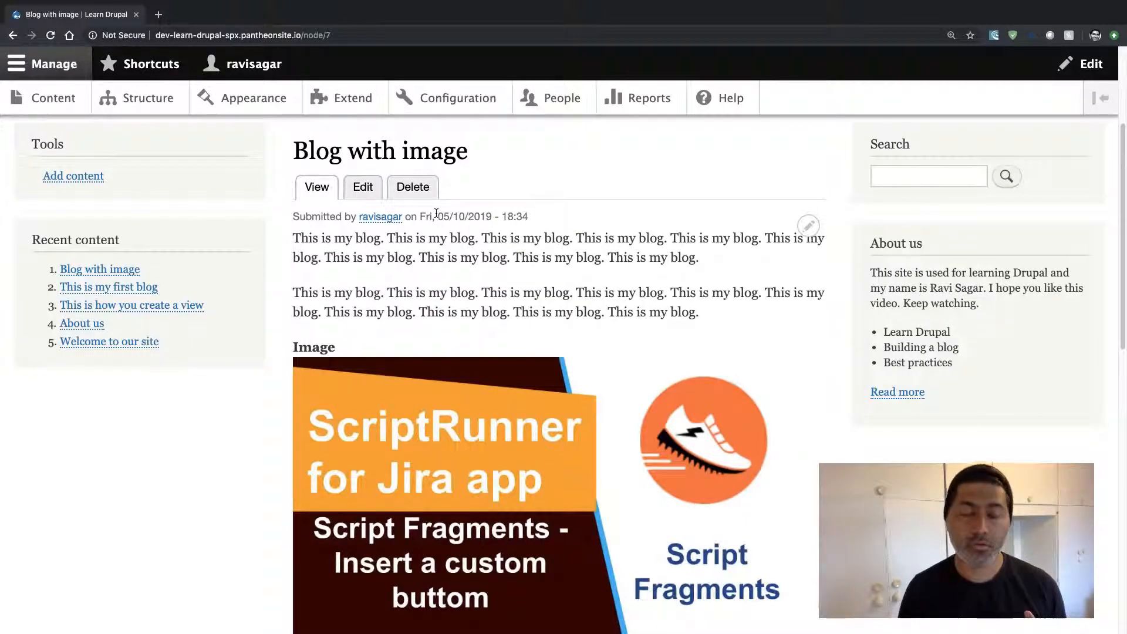
scroll(436, 213, up, 3)
scroll(436, 214, down, 4)
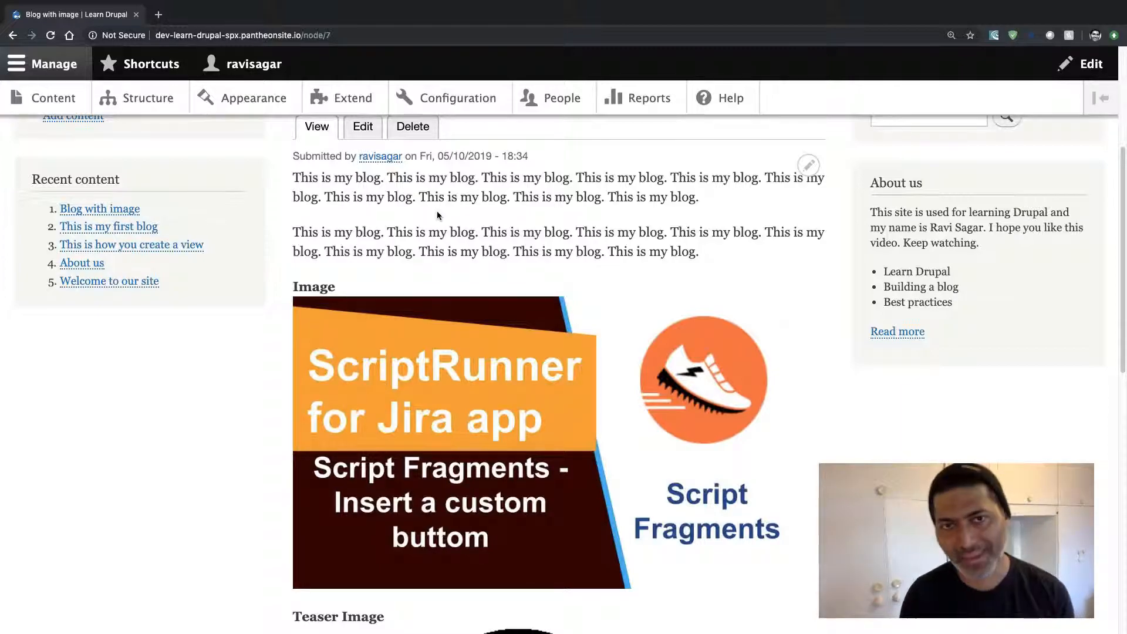
scroll(423, 240, up, 4)
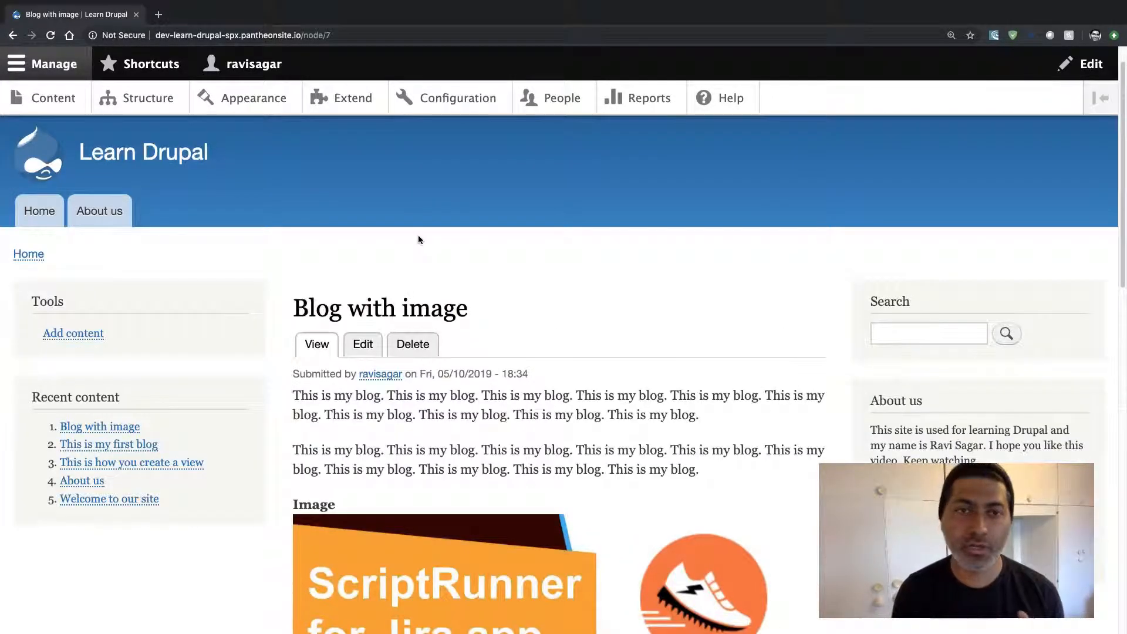